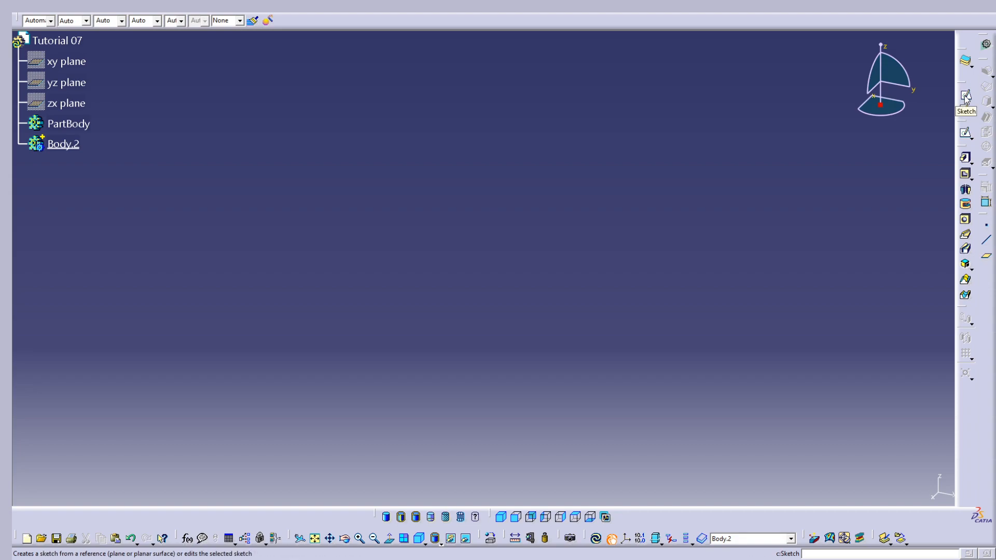
# Start a sketch on the xy plane and draw a circle about 33 mm in diameter, centred on the H axis about 92 mm right of the origin
pyautogui.click(966, 97)
pyautogui.click(73, 62)
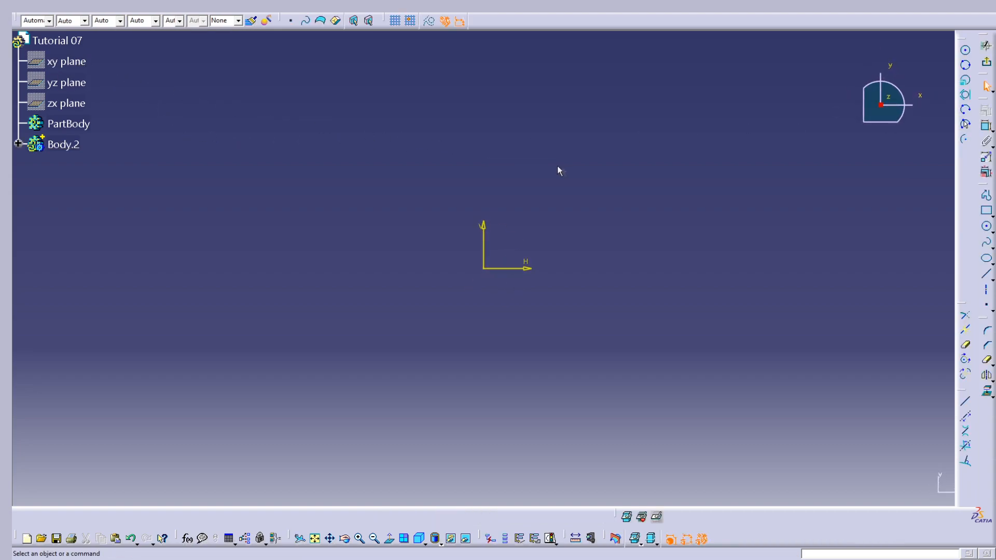
pyautogui.click(966, 52)
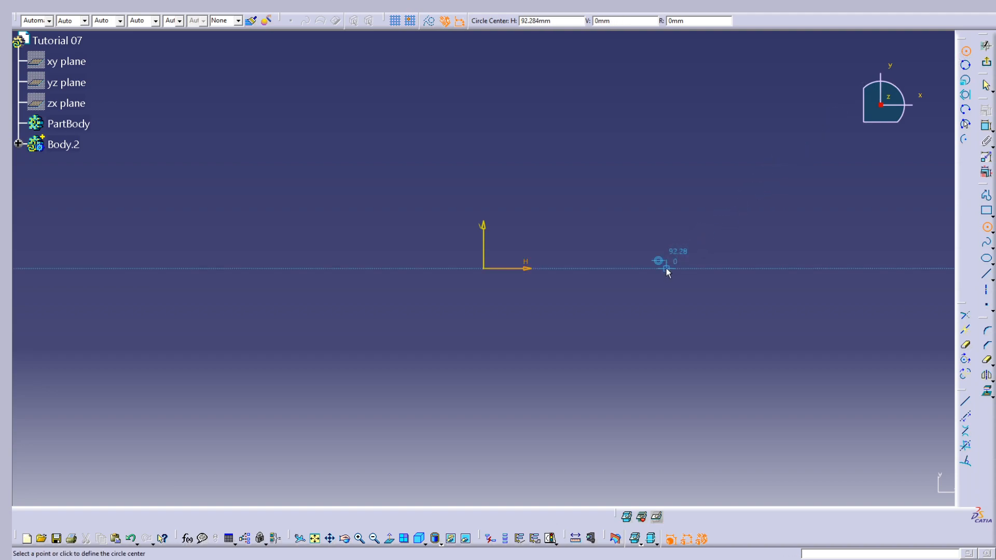
pyautogui.click(666, 269)
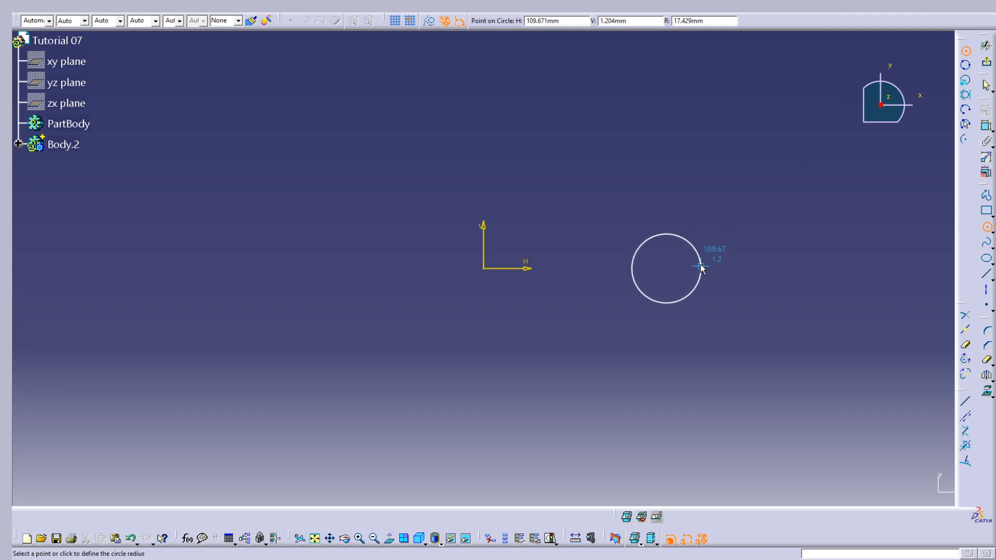
pyautogui.click(699, 267)
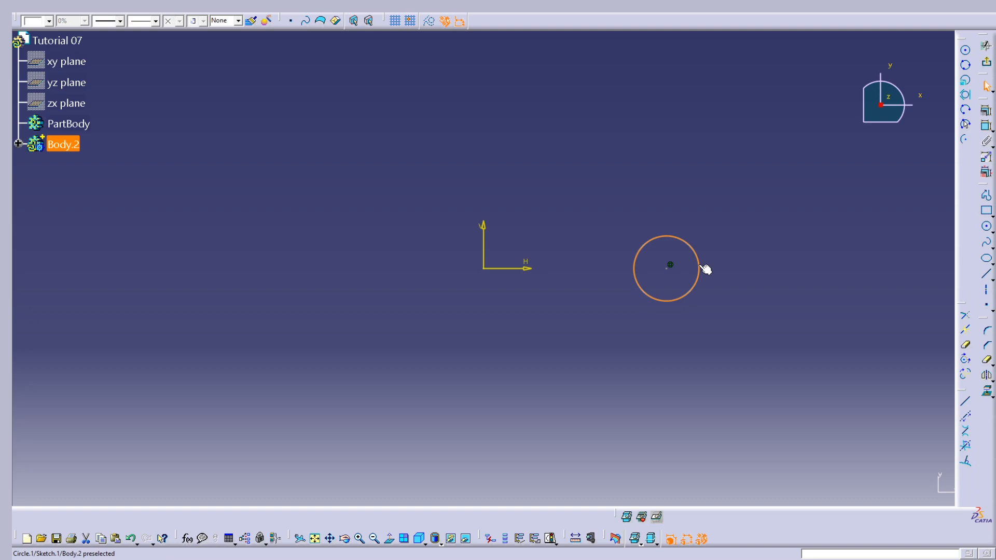
pyautogui.click(789, 208)
# Dimension the circle as a radius instead of a diameter and set it to 22 mm
pyautogui.click(986, 127)
pyautogui.click(696, 249)
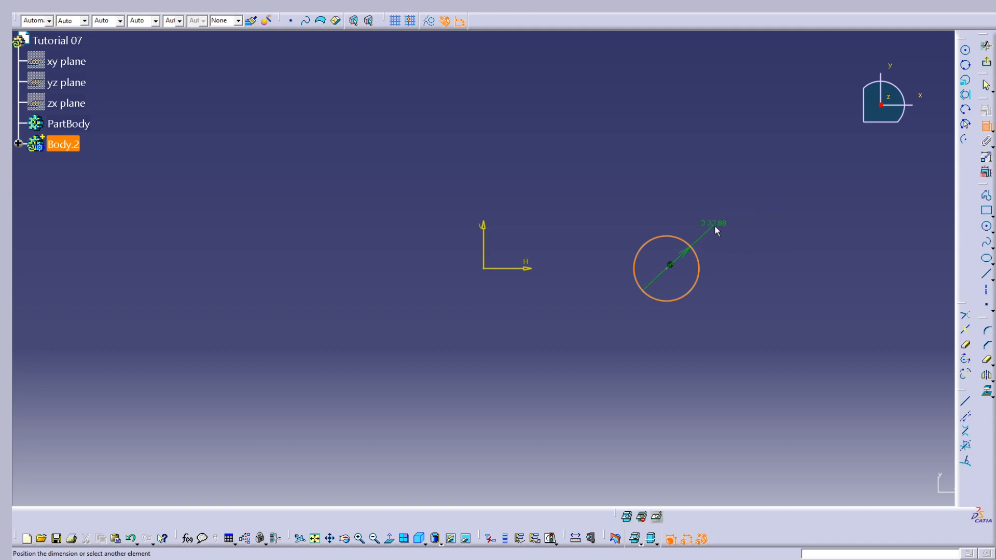
pyautogui.click(718, 222)
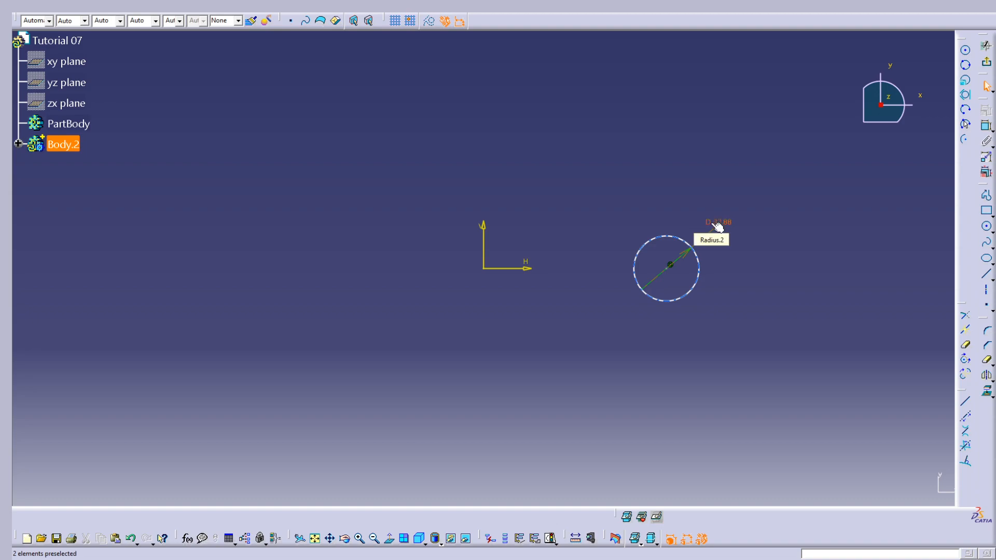
pyautogui.doubleClick(718, 226)
pyautogui.click(819, 462)
pyautogui.click(812, 471)
pyautogui.doubleClick(819, 435)
pyautogui.write('22mm')
pyautogui.click(892, 492)
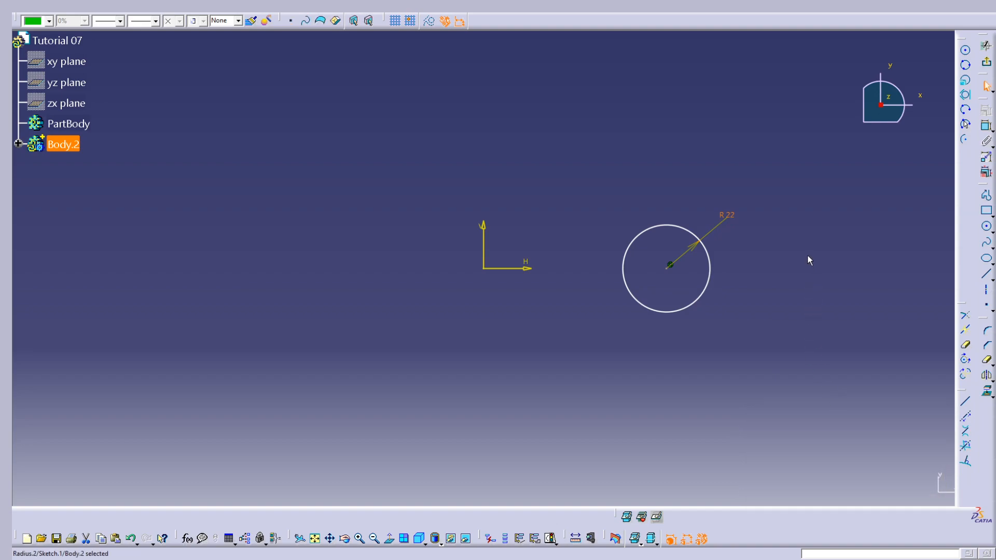
pyautogui.click(809, 228)
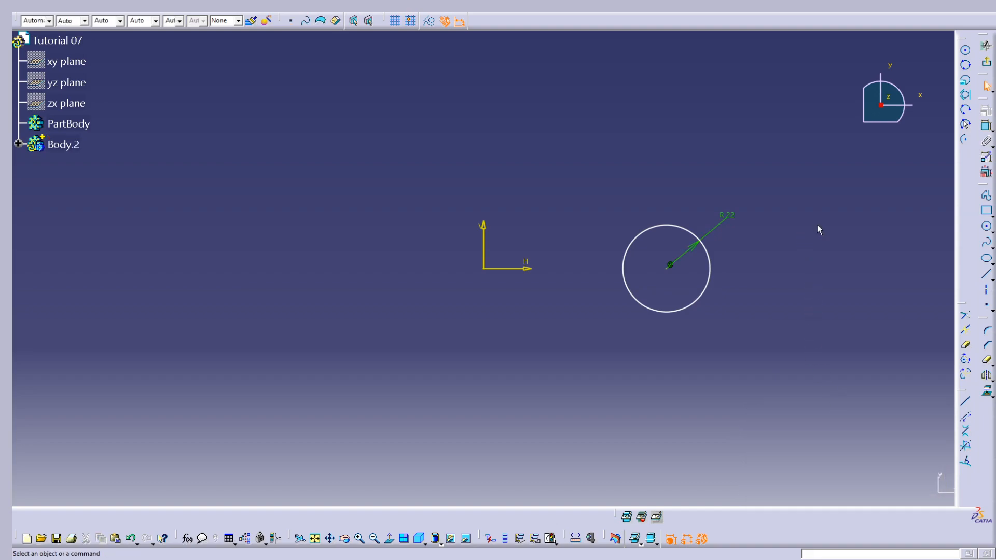
# Mirror the circle about the sketch's vertical axis
pyautogui.click(988, 359)
pyautogui.click(709, 254)
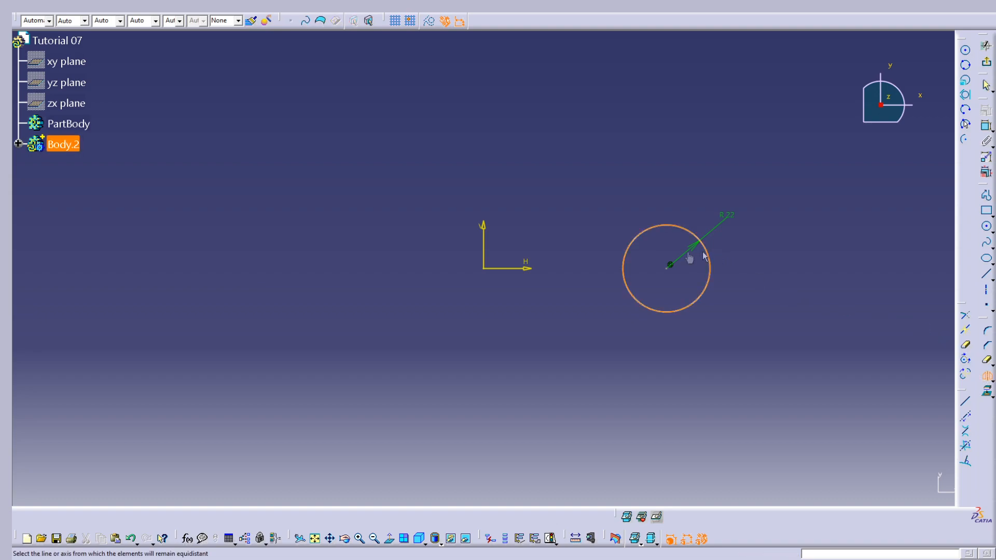
pyautogui.click(481, 242)
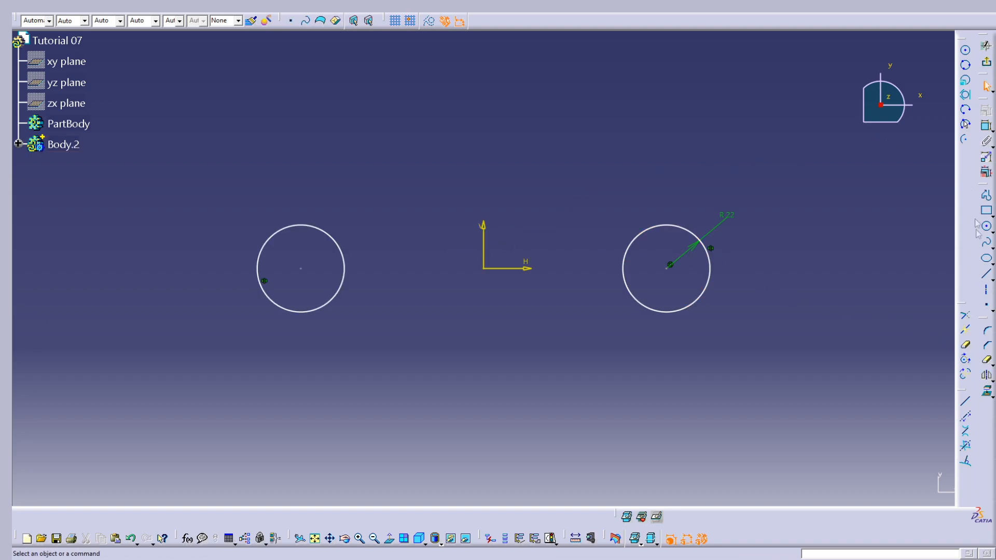
# Draw a nearly horizontal line above the two circles, spanning from the left circle to the right circle
pyautogui.click(987, 274)
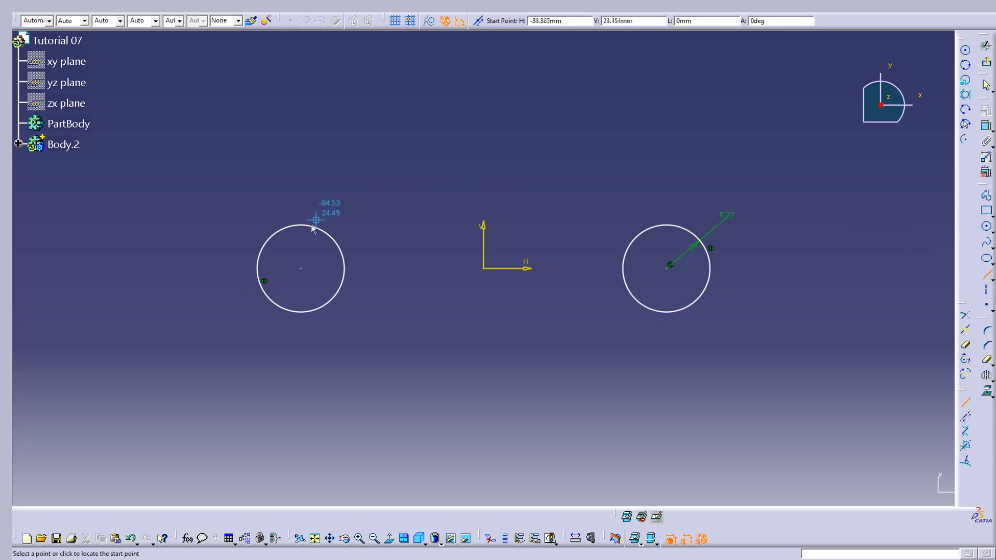
pyautogui.click(327, 174)
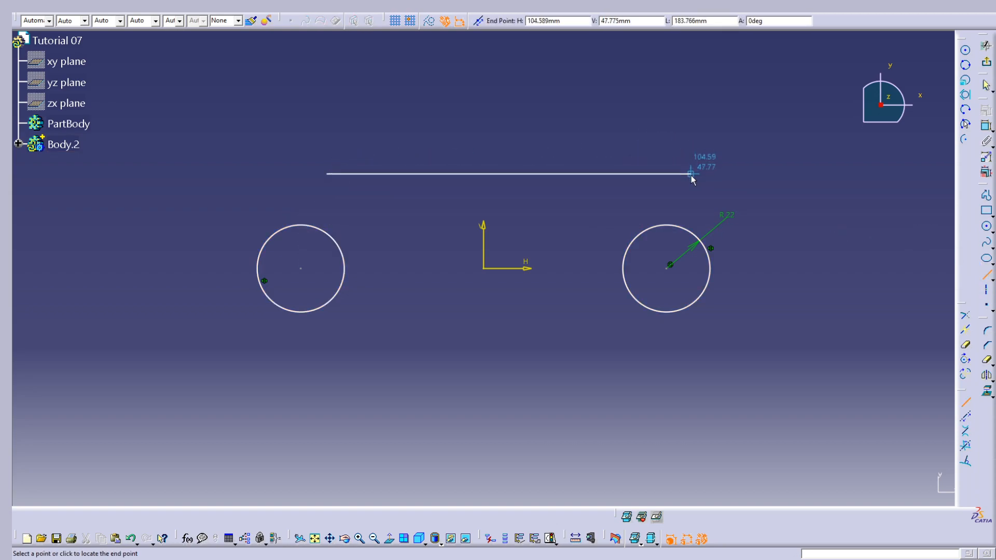
pyautogui.click(670, 174)
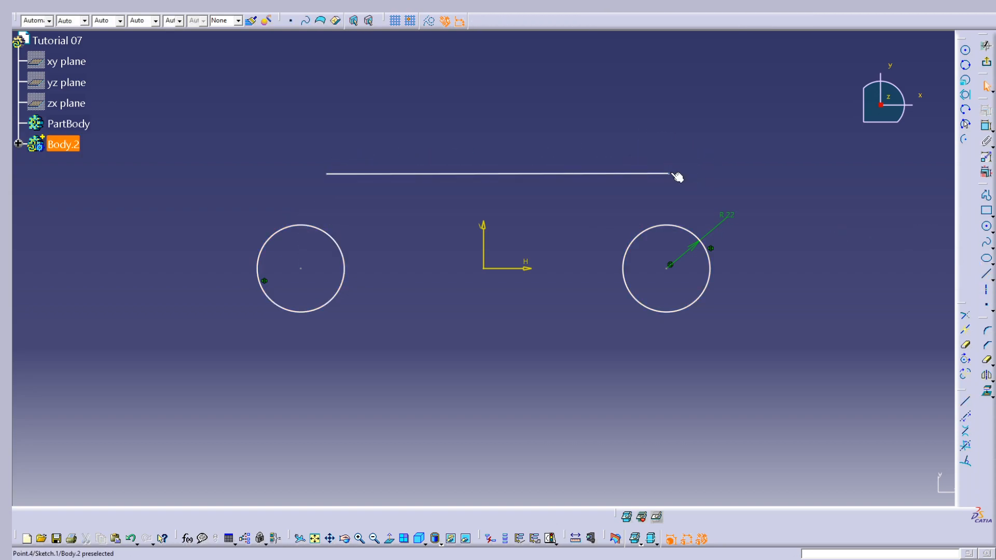
# Make the line's right endpoint coincident with the right circle
pyautogui.click(675, 175)
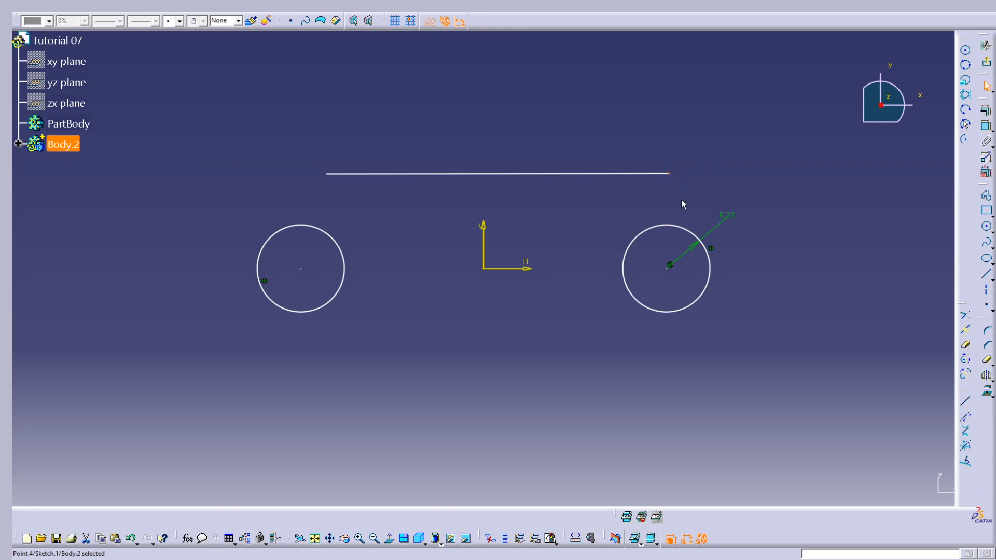
pyautogui.keyDown('ctrl'); pyautogui.click(668, 226); pyautogui.keyUp('ctrl')
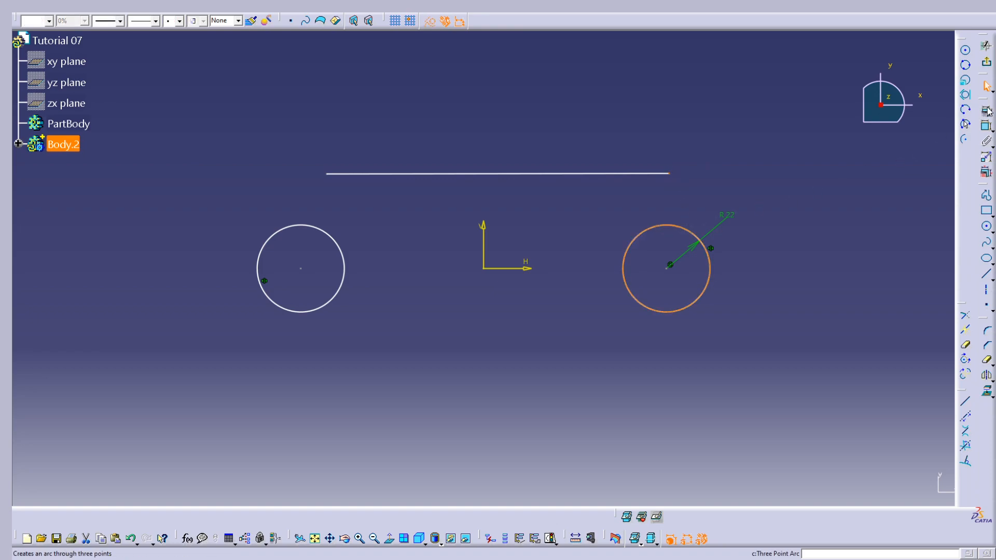
pyautogui.click(983, 110)
pyautogui.click(893, 389)
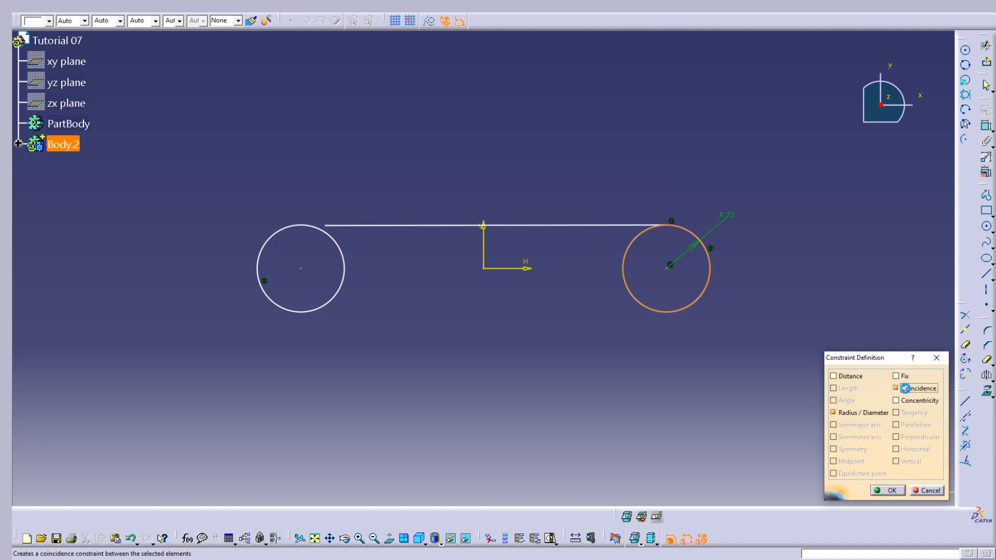
pyautogui.click(883, 491)
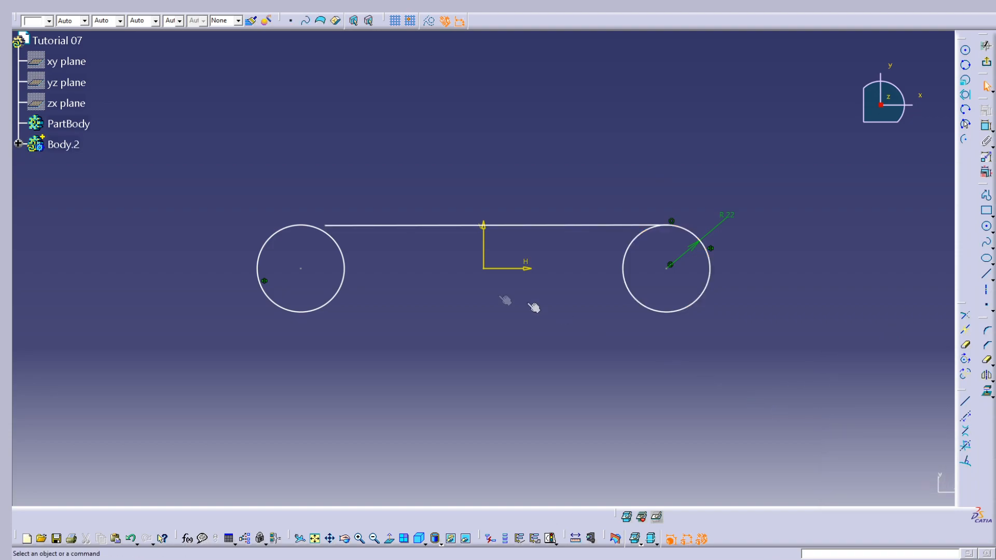
# Make the line's left endpoint coincident with the left circle
pyautogui.click(323, 227)
pyautogui.keyDown('ctrl'); pyautogui.click(300, 226); pyautogui.keyUp('ctrl')
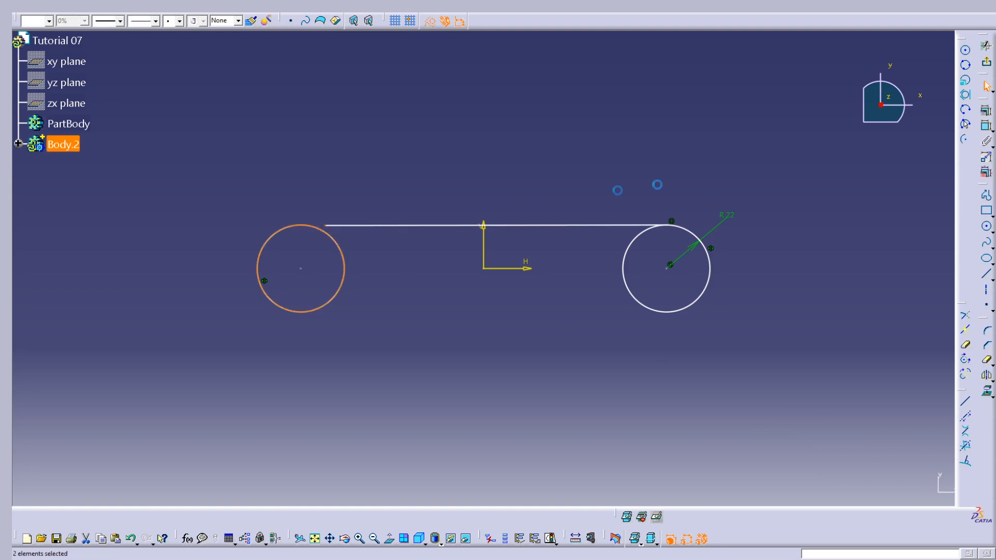
pyautogui.click(986, 110)
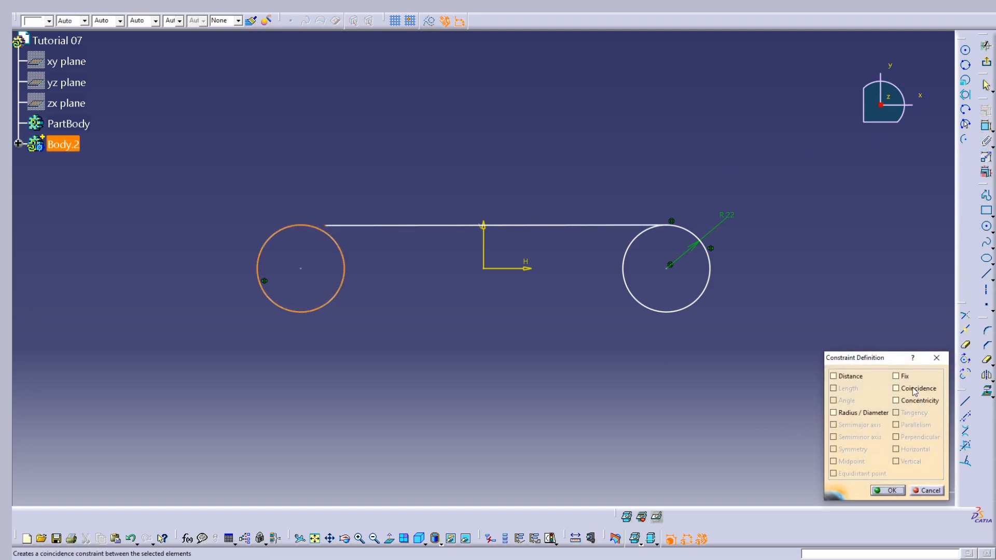
pyautogui.click(896, 388)
pyautogui.click(888, 491)
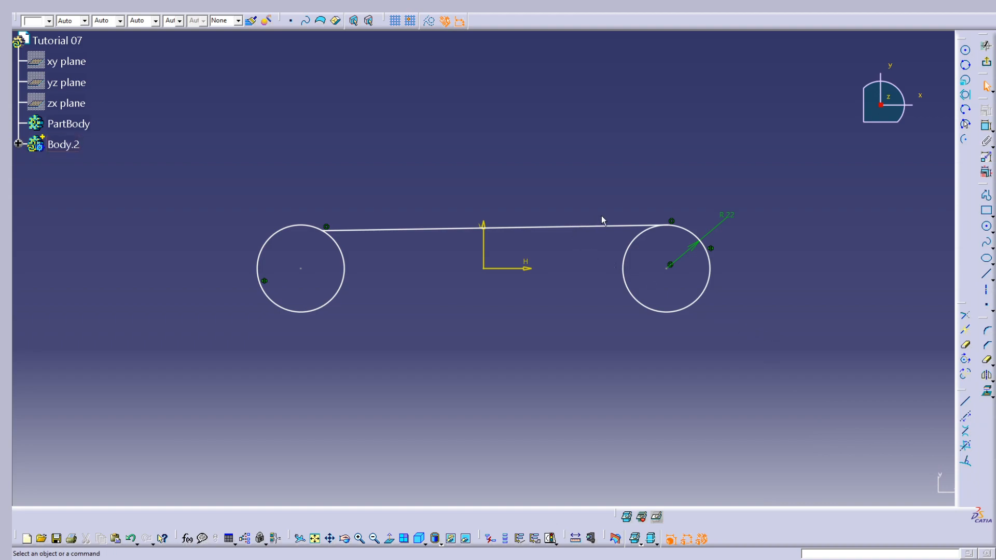
# Add a tangency constraint between the upper line and the right circle
pyautogui.click(635, 227)
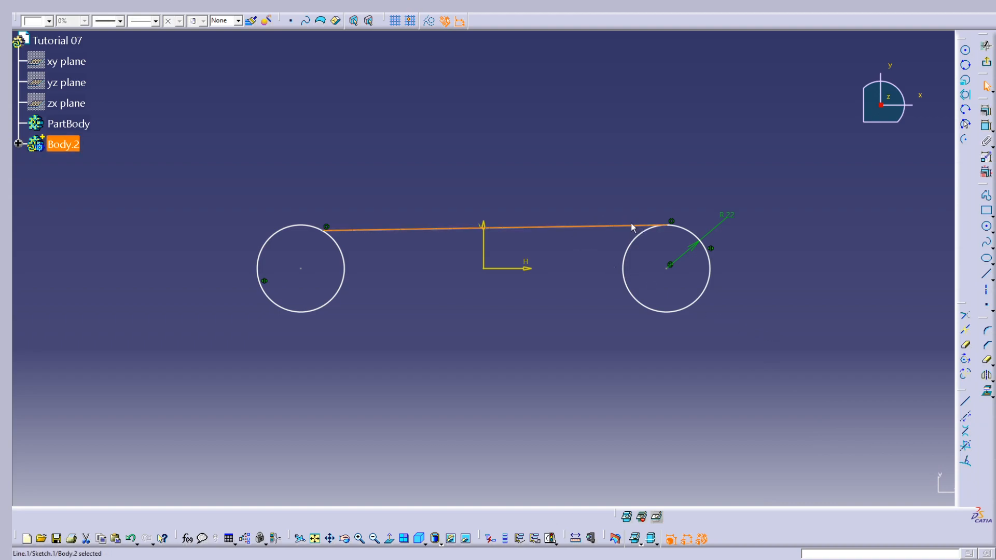
pyautogui.keyDown('ctrl'); pyautogui.click(707, 238); pyautogui.keyUp('ctrl')
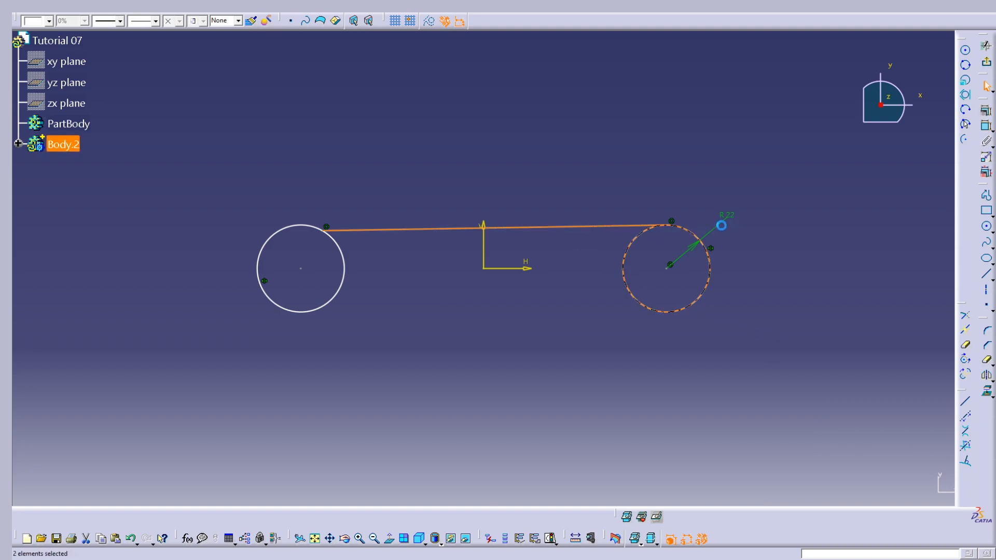
pyautogui.click(985, 116)
pyautogui.click(910, 414)
pyautogui.click(889, 491)
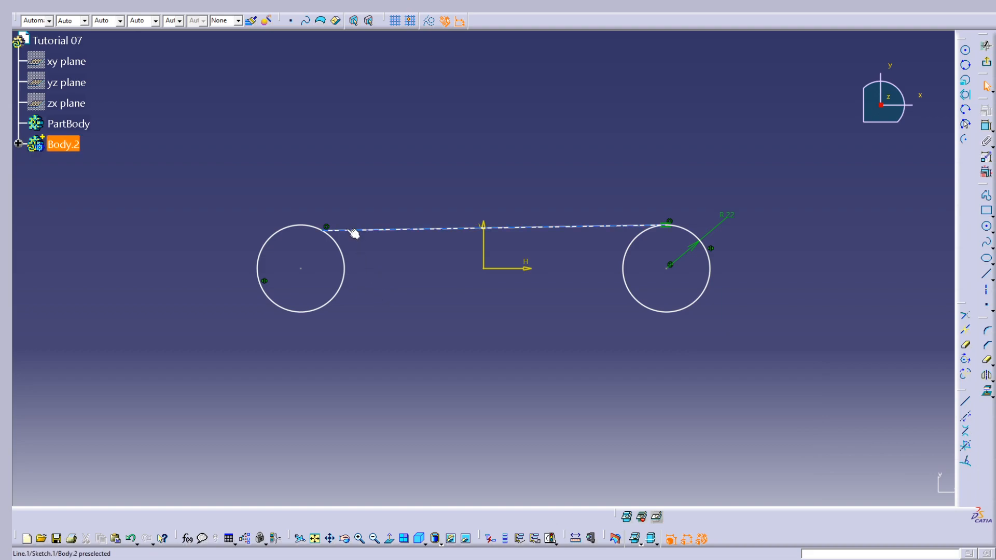
# Add a tangency constraint between the upper line and the left circle
pyautogui.click(345, 229)
pyautogui.keyDown('ctrl'); pyautogui.click(303, 228); pyautogui.keyUp('ctrl')
pyautogui.click(986, 110)
pyautogui.click(911, 413)
pyautogui.click(888, 491)
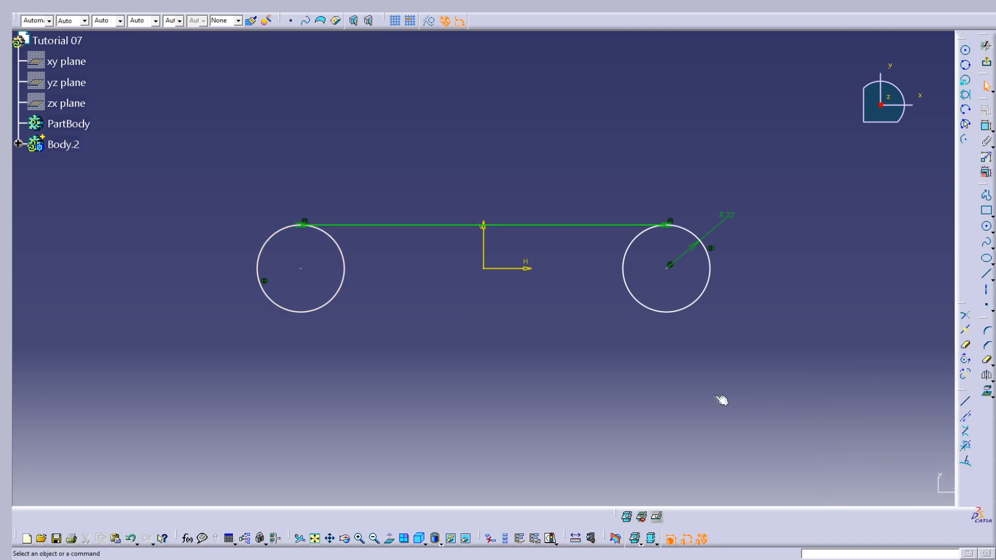
# Draw a third circle with a radius of about 25 mm, centred on the vertical axis about 122 mm below the origin
pyautogui.moveTo(628, 306)
pyautogui.mouseDown(button='middle')
pyautogui.moveTo(666, 204)
pyautogui.moveTo(665, 218)
pyautogui.mouseUp(button='middle')
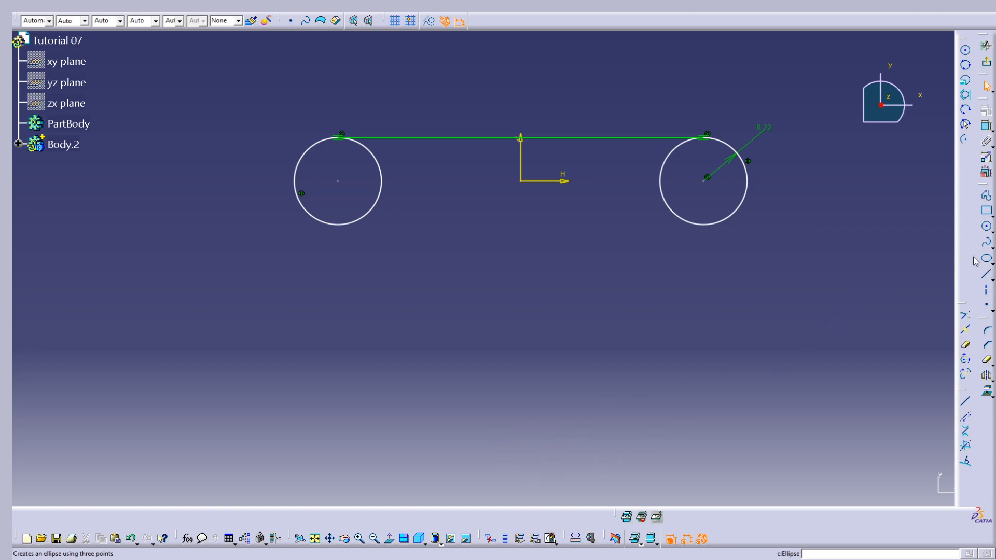
pyautogui.click(987, 229)
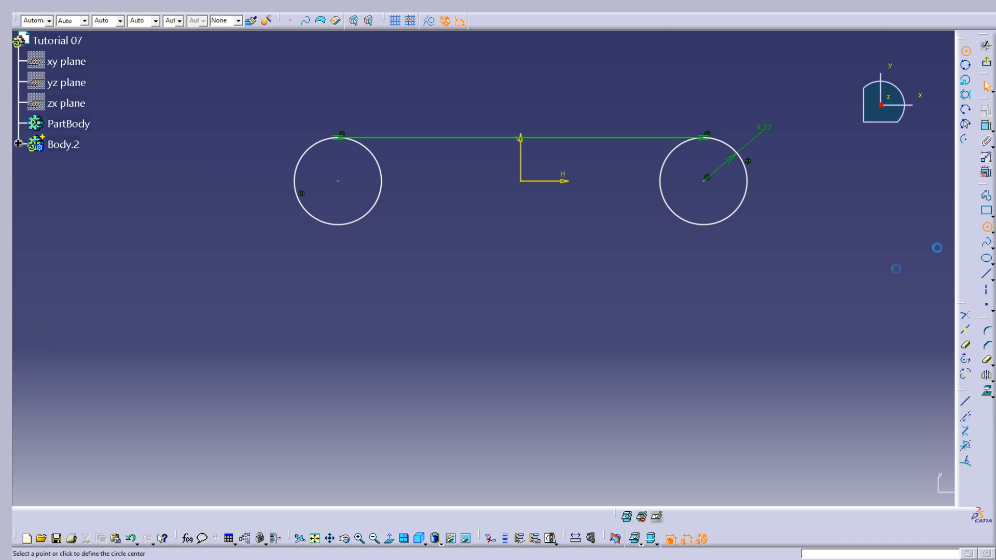
pyautogui.click(521, 422)
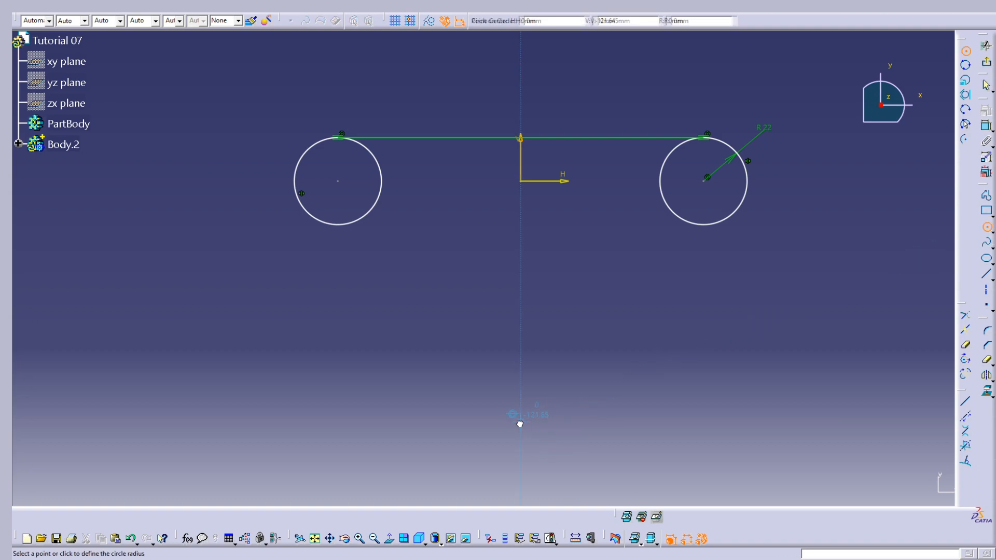
pyautogui.click(569, 419)
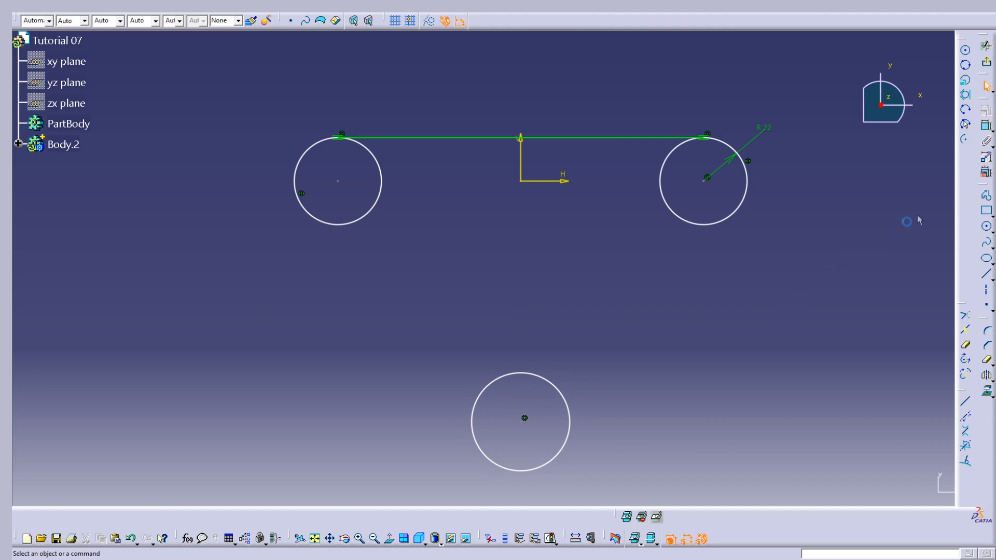
# Dimension the lower circle and set its radius to 22 mm
pyautogui.click(987, 126)
pyautogui.click(570, 404)
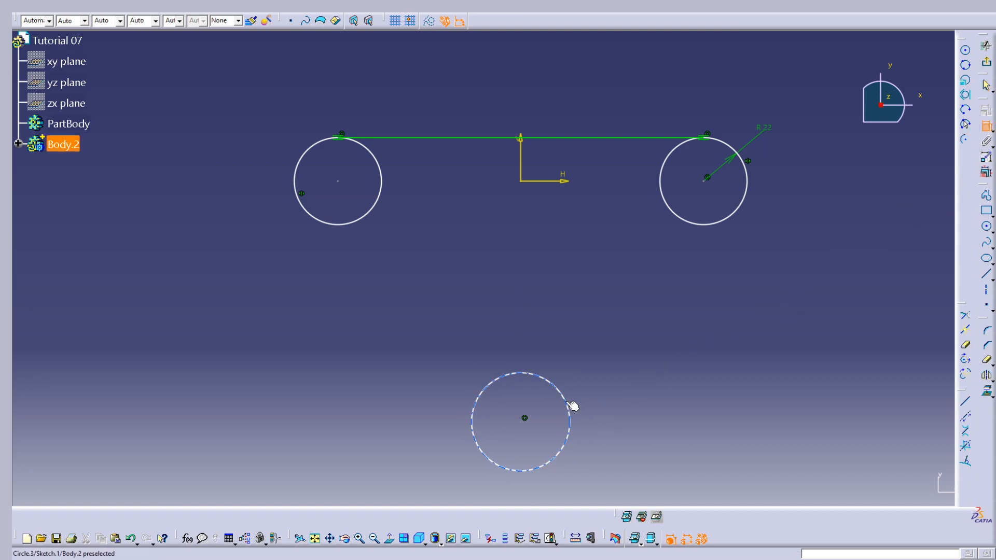
pyautogui.click(658, 434)
pyautogui.doubleClick(658, 431)
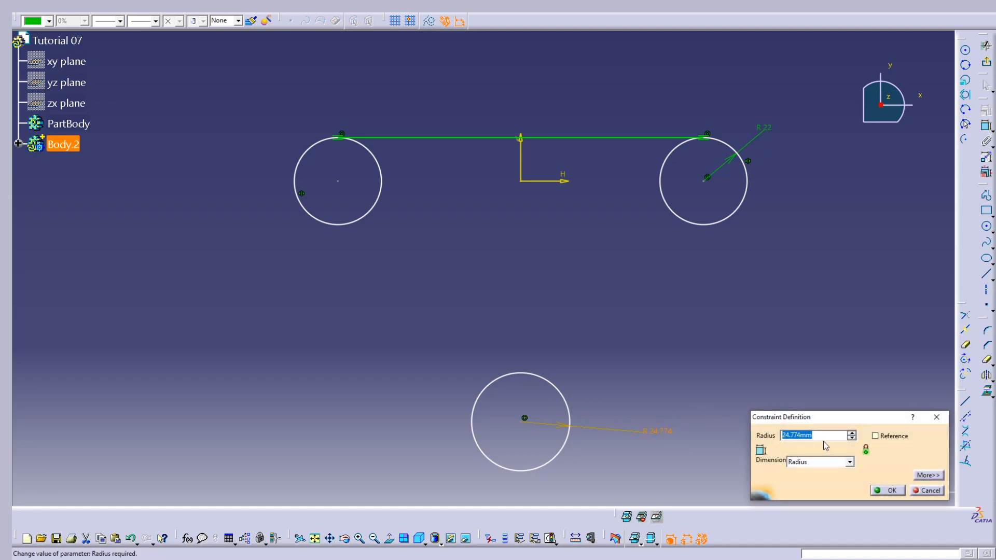
pyautogui.write('22')
pyautogui.press('Tab')
pyautogui.click(888, 490)
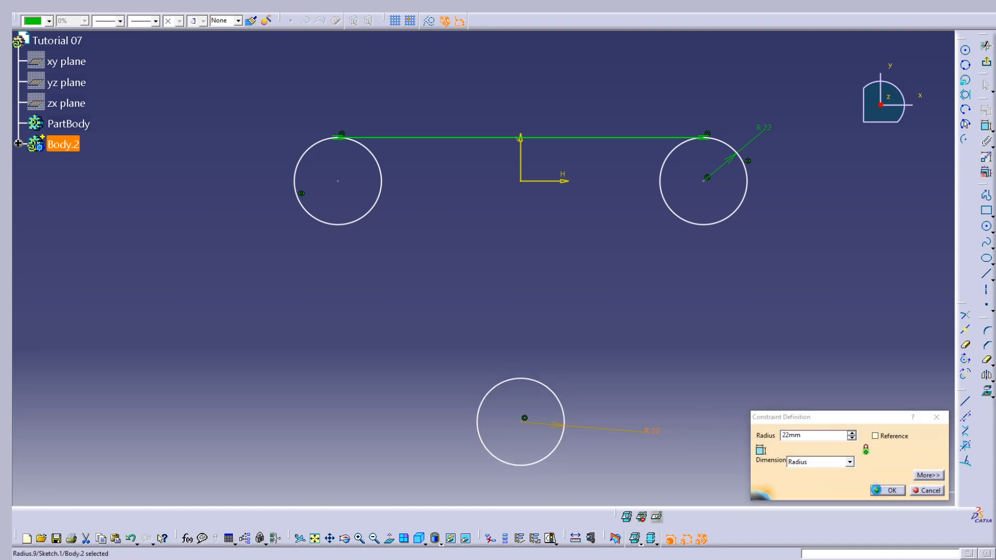
# Draw a slanted line about 108 mm long at about 55° from beside the lower circle up to just below the right circle
pyautogui.click(987, 280)
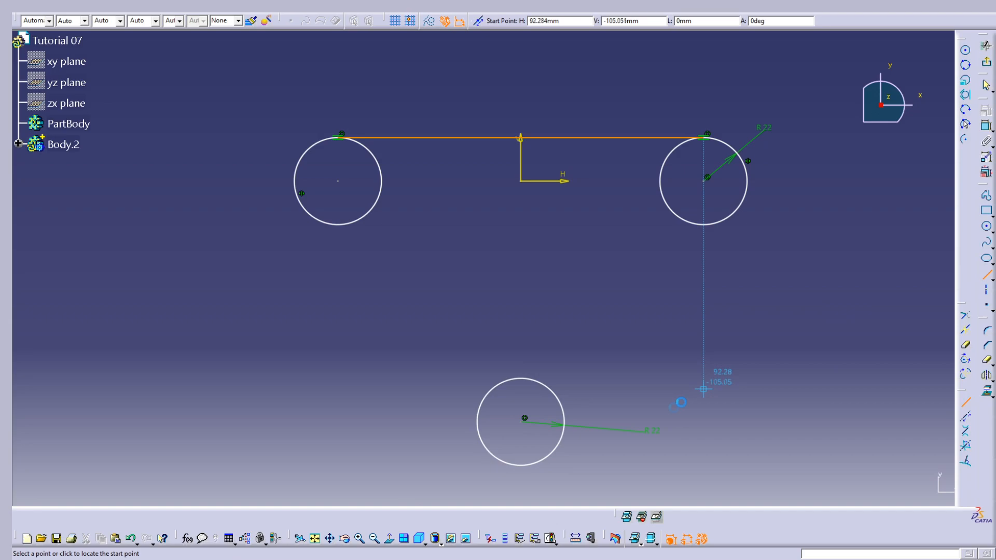
pyautogui.click(590, 424)
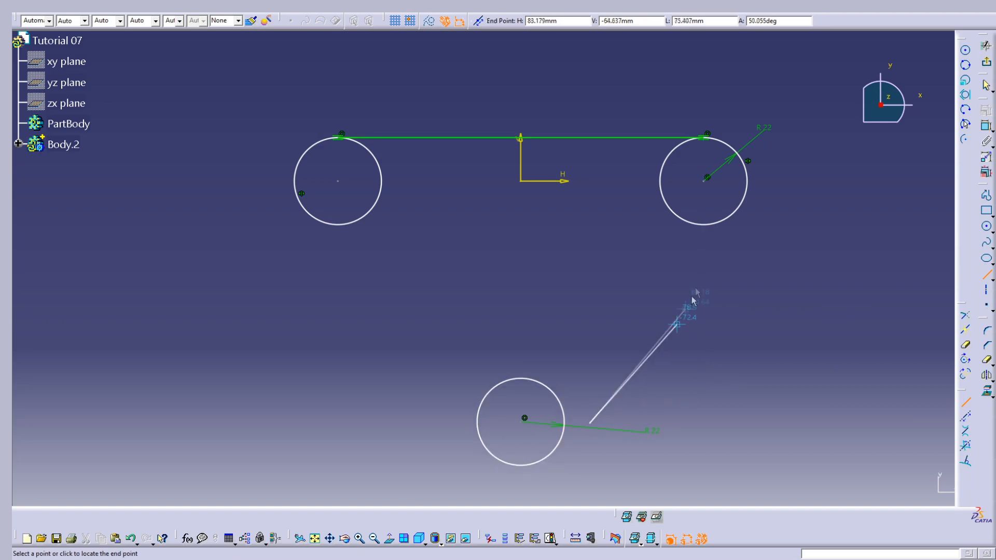
pyautogui.click(713, 249)
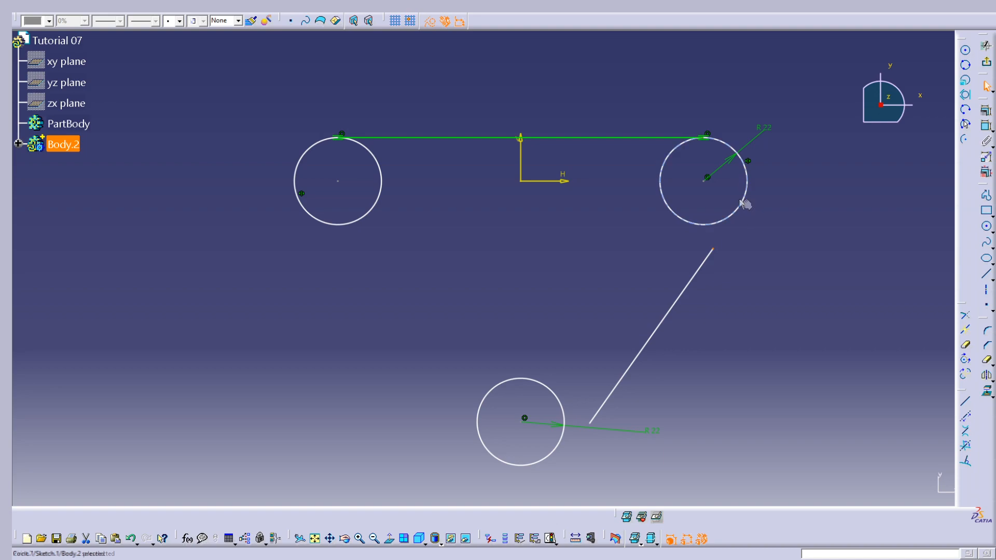
# Add a coincidence constraint between the slanted line's upper endpoint and the right circle
pyautogui.click(747, 203)
pyautogui.click(986, 126)
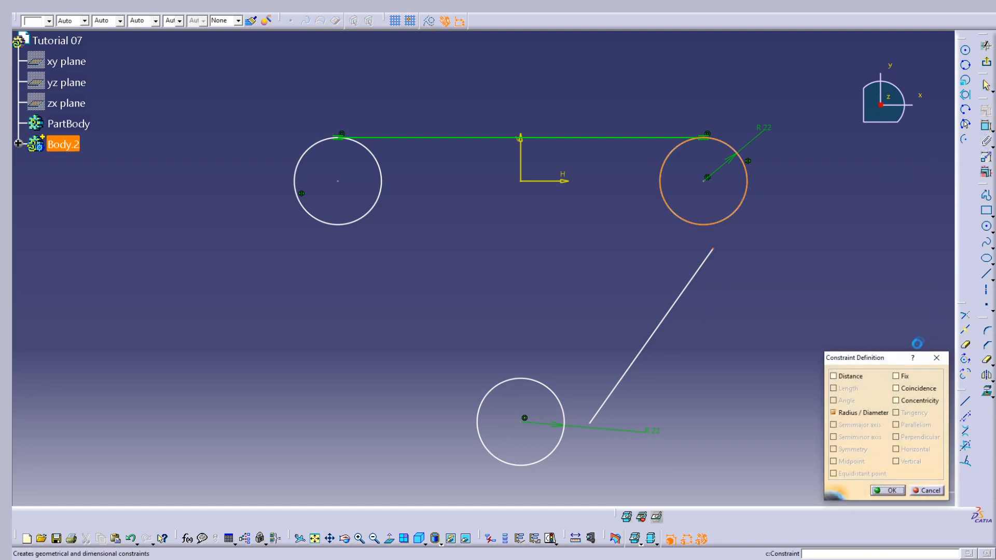
pyautogui.click(896, 388)
pyautogui.click(888, 491)
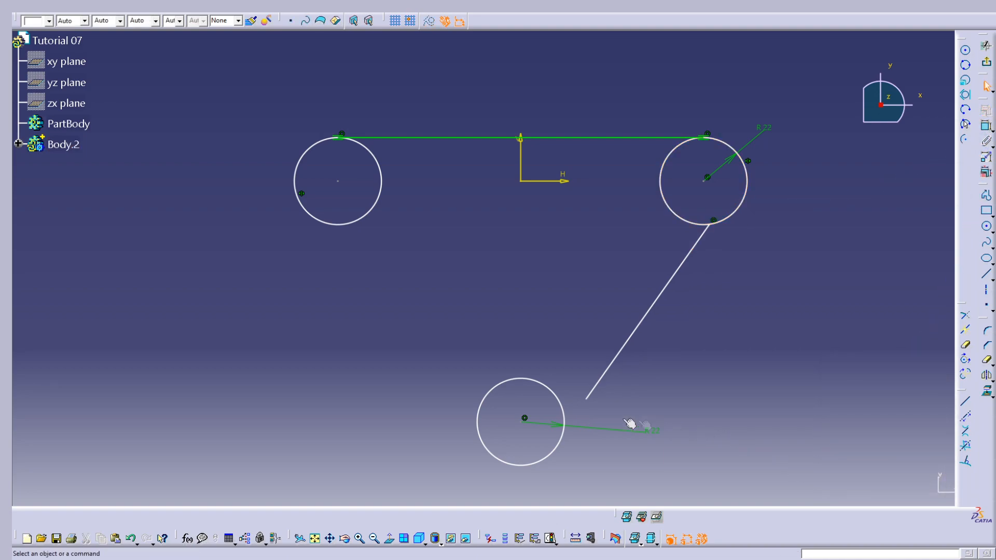
# Add a coincidence constraint between the slanted line's lower endpoint and the lower circle
pyautogui.click(587, 399)
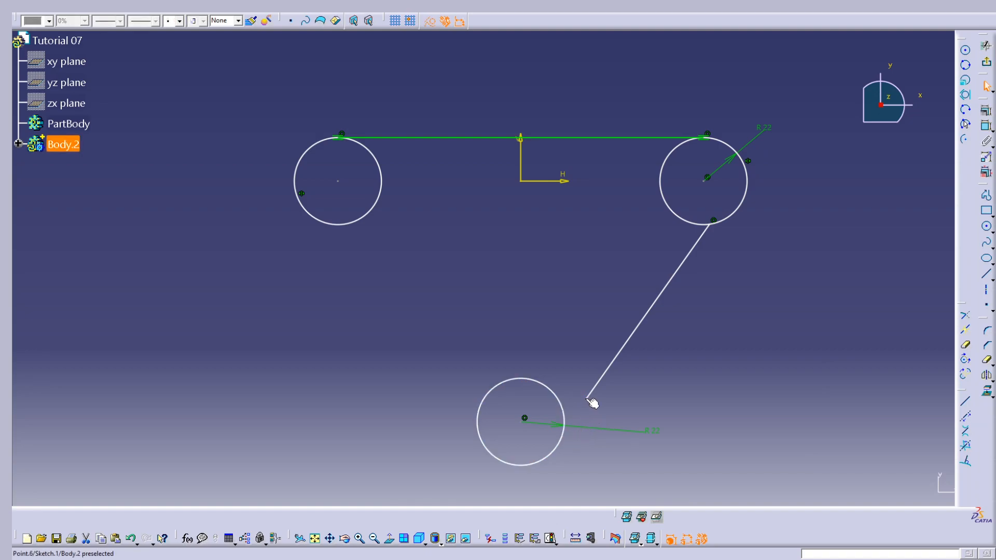
pyautogui.keyDown('ctrl'); pyautogui.click(564, 431); pyautogui.keyUp('ctrl')
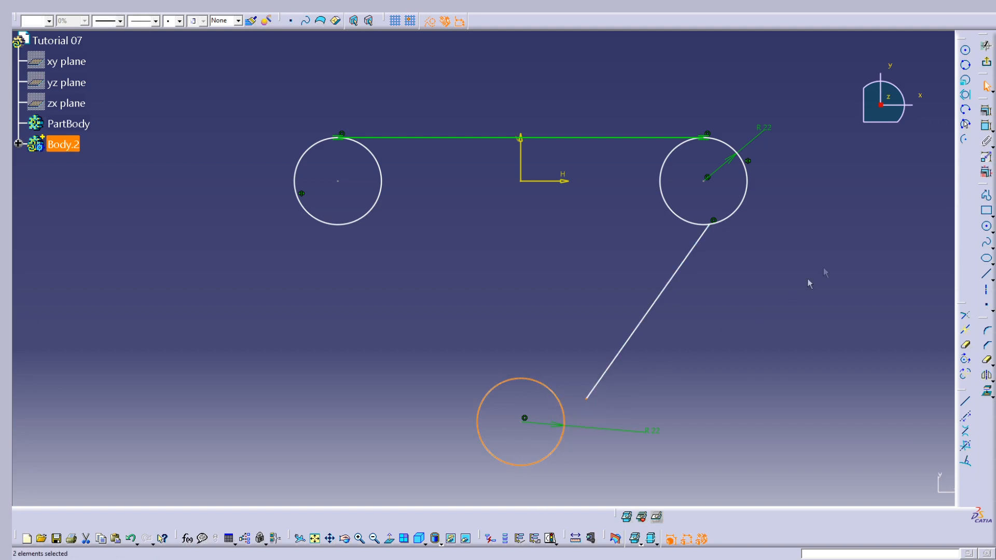
pyautogui.click(987, 110)
pyautogui.click(907, 389)
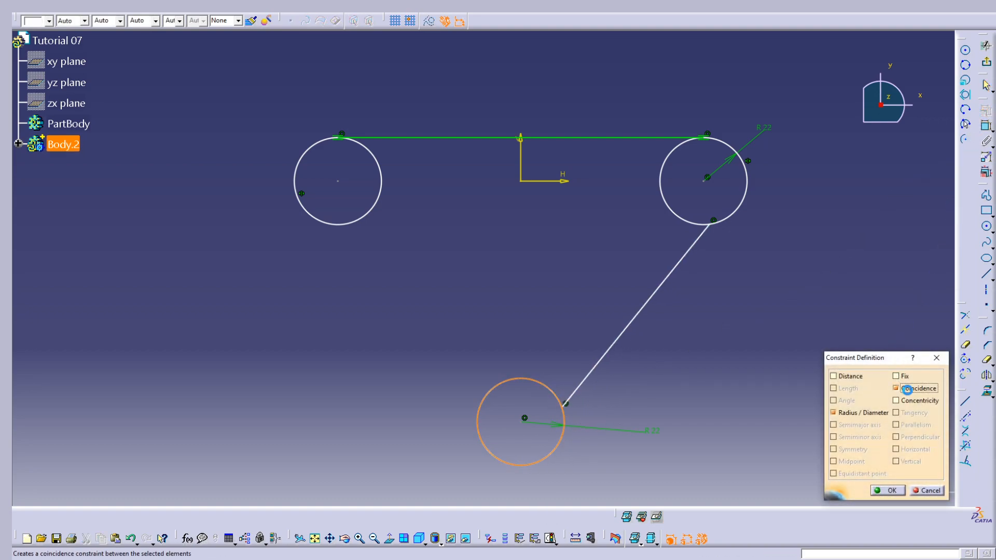
pyautogui.click(888, 491)
# Add a tangency constraint between the slanted line and the right circle
pyautogui.click(701, 237)
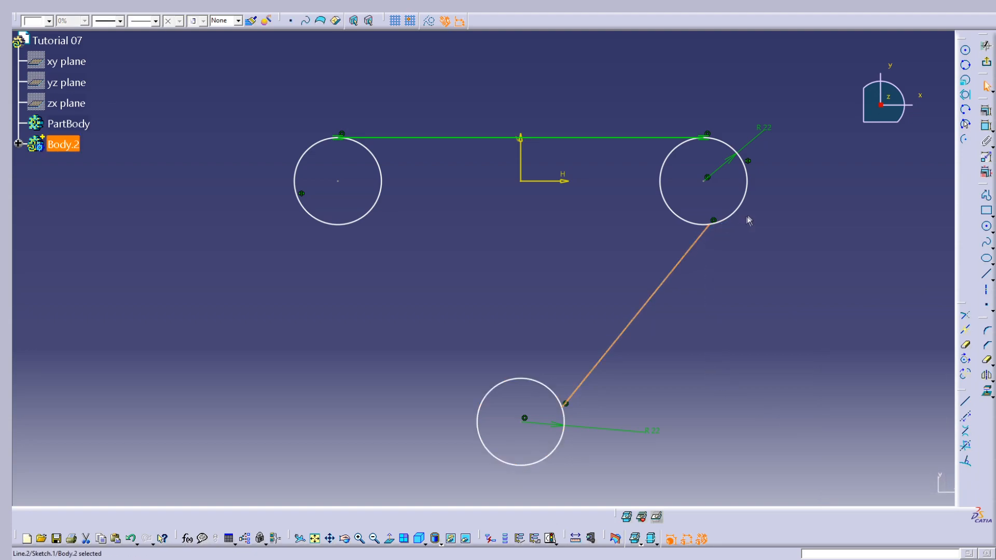
pyautogui.keyDown('ctrl'); pyautogui.click(748, 205); pyautogui.keyUp('ctrl')
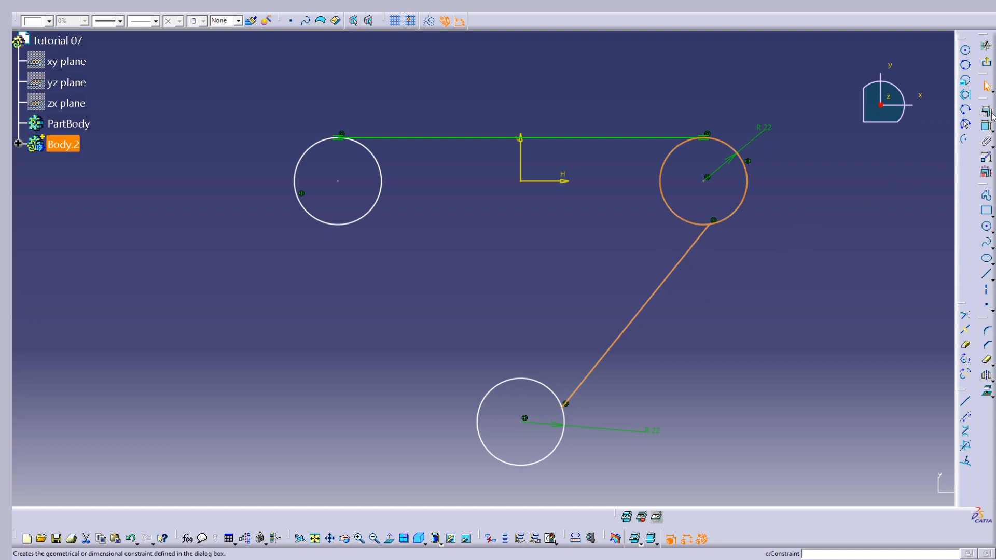
pyautogui.click(965, 123)
pyautogui.click(918, 412)
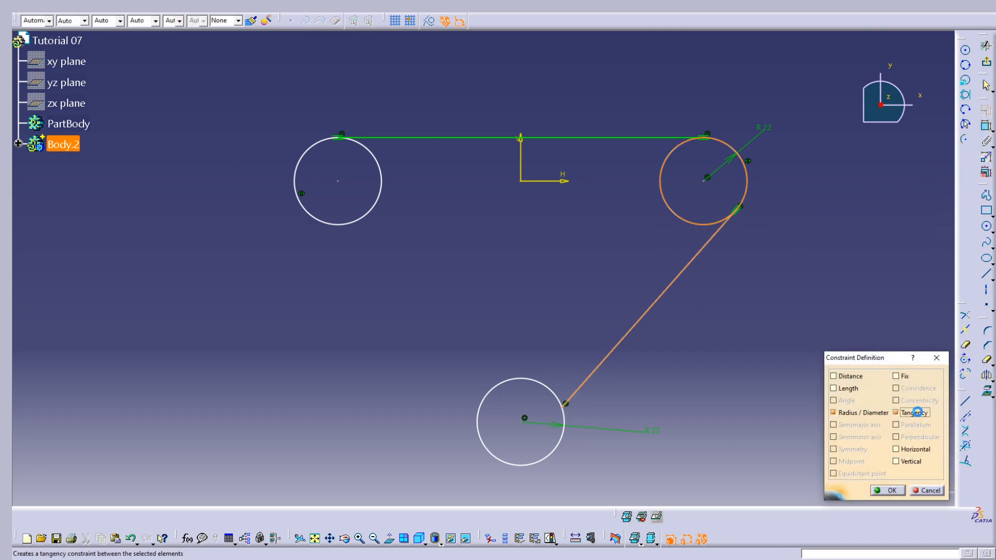
pyautogui.click(889, 490)
# Add a tangency constraint between the slanted line and the lower circle
pyautogui.click(577, 386)
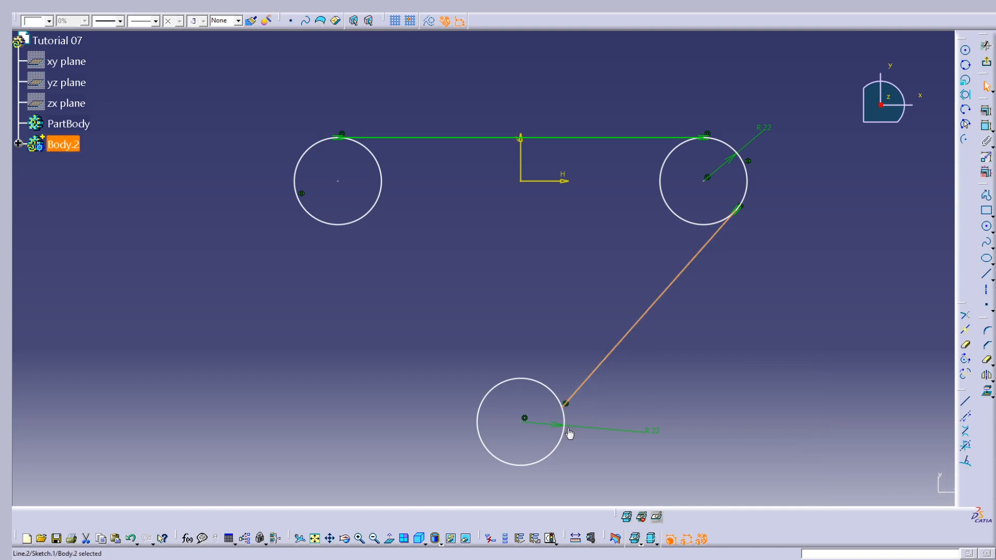
pyautogui.keyDown('ctrl'); pyautogui.click(560, 441); pyautogui.keyUp('ctrl')
pyautogui.click(986, 125)
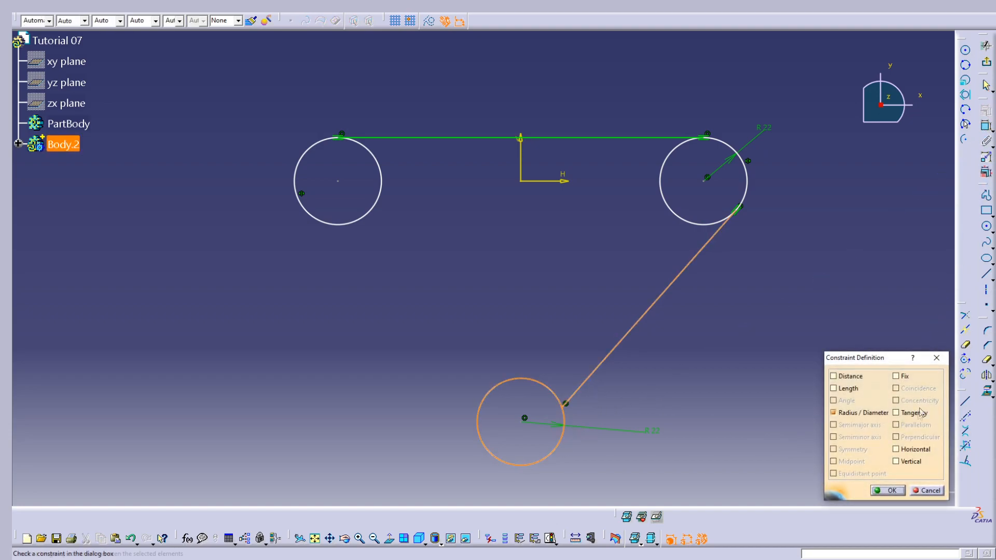
pyautogui.click(919, 413)
pyautogui.click(889, 492)
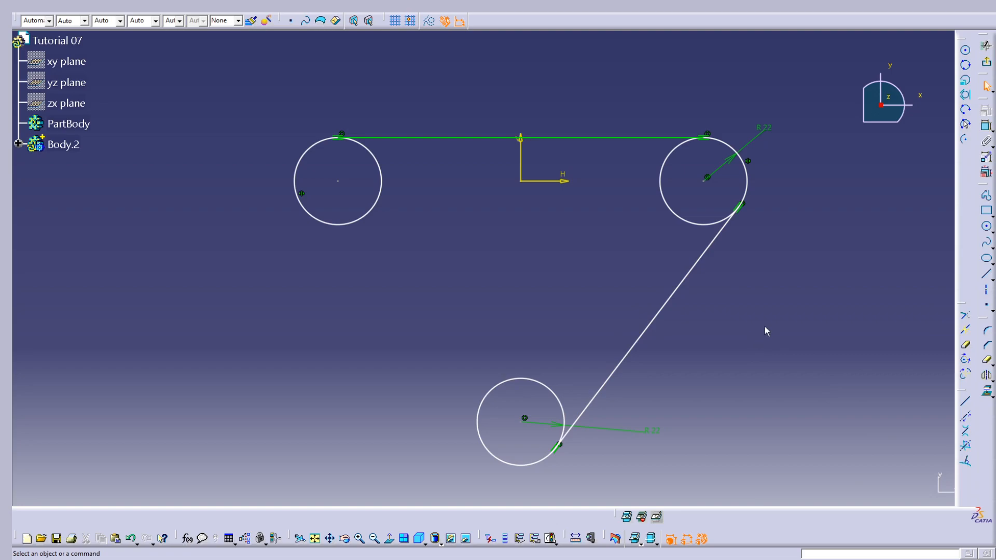
# Mirror the slanted tangent line about the sketch's vertical axis
pyautogui.click(680, 283)
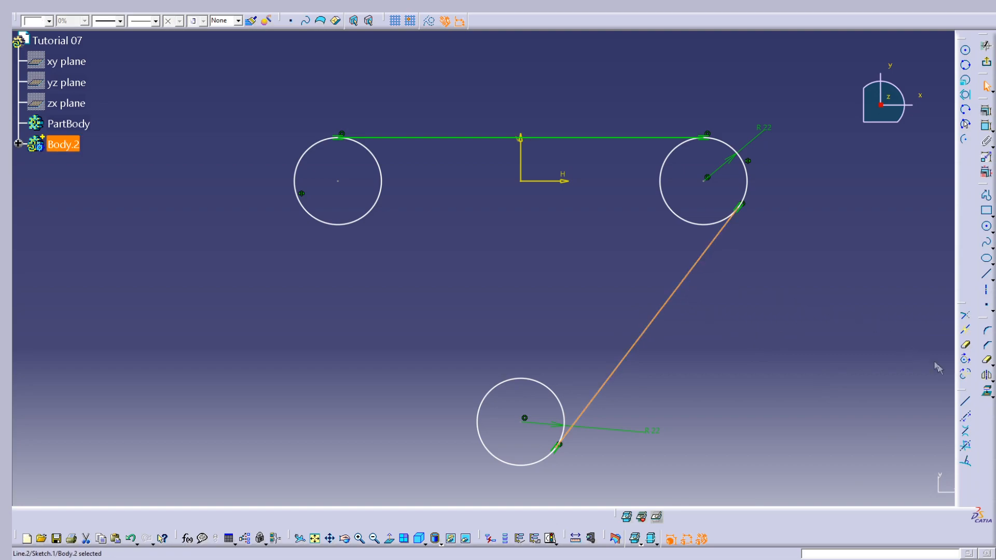
pyautogui.click(987, 378)
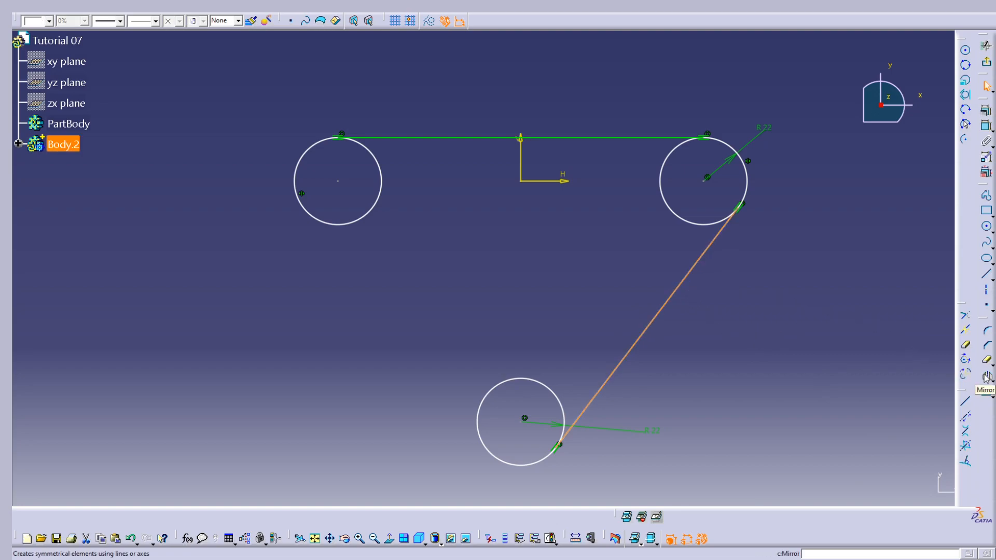
pyautogui.click(521, 154)
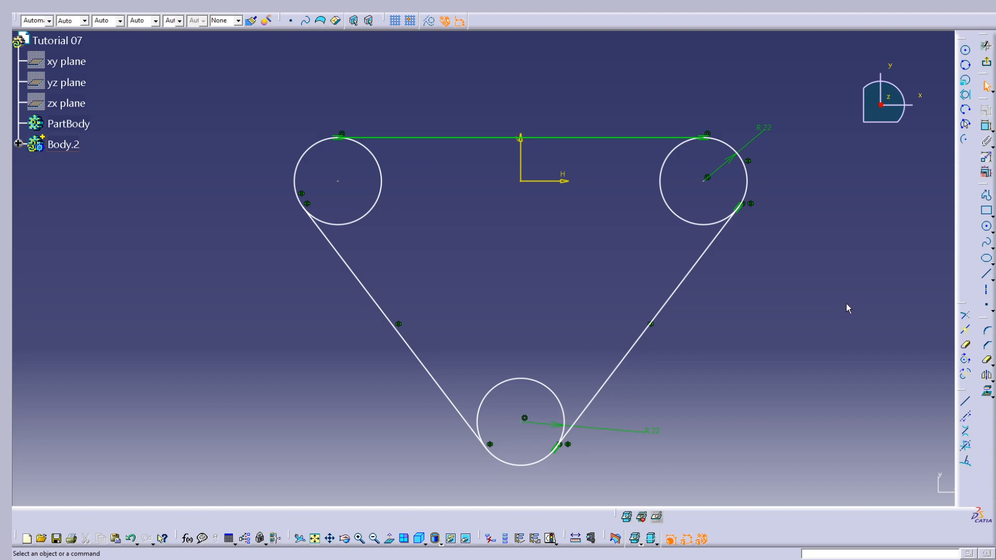
# Quick Trim the inner arcs of all three circles, leaving only the outer rounded triangular contour
pyautogui.click(966, 346)
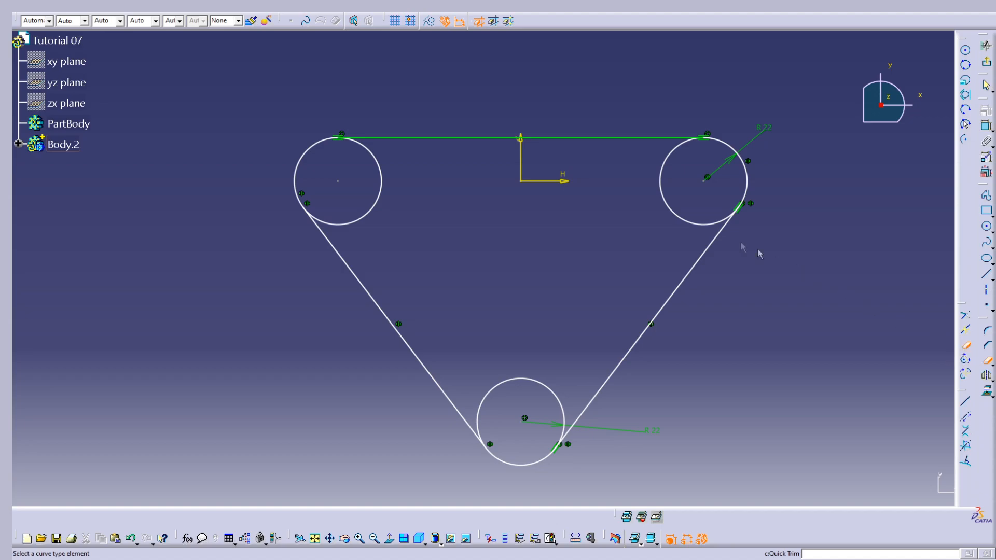
pyautogui.click(678, 214)
pyautogui.click(541, 387)
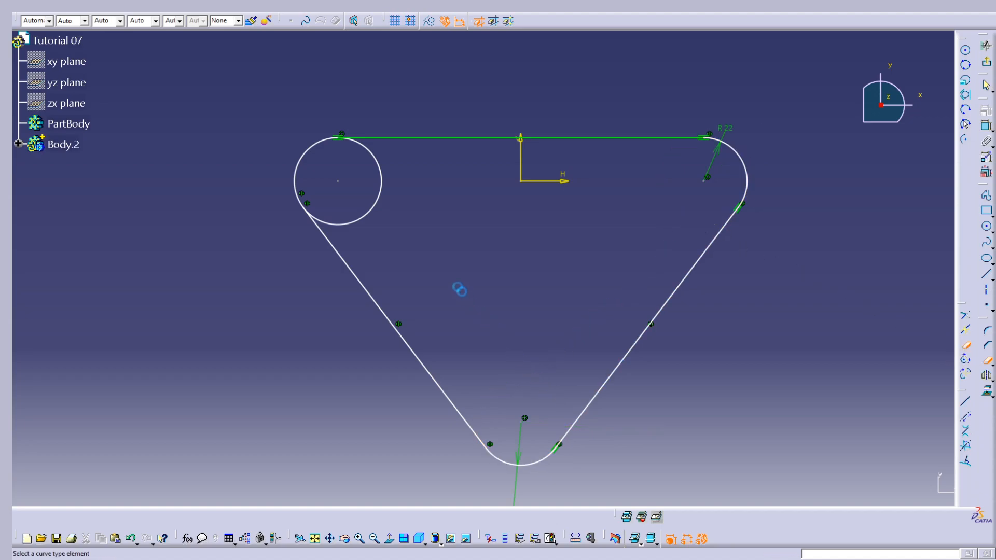
pyautogui.click(377, 195)
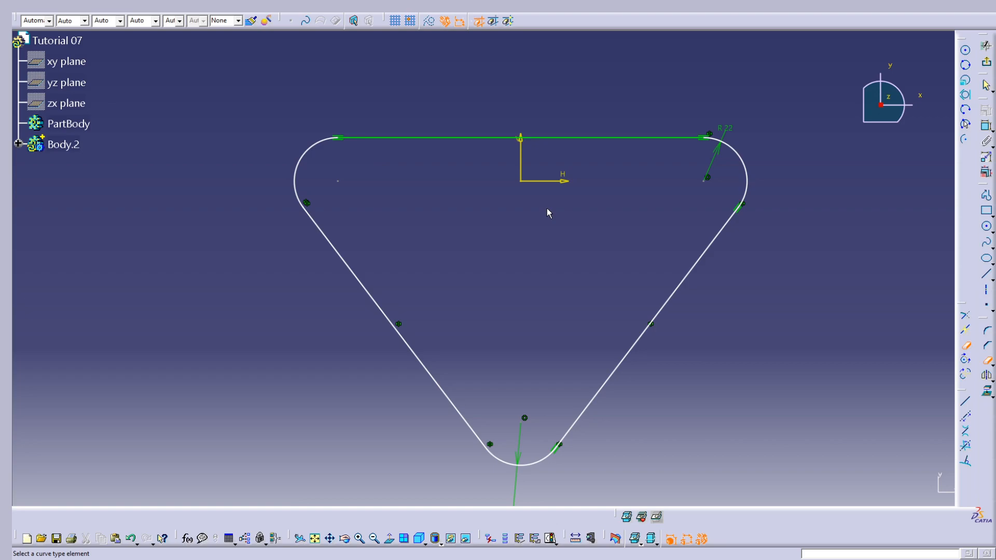
pyautogui.press('Escape')
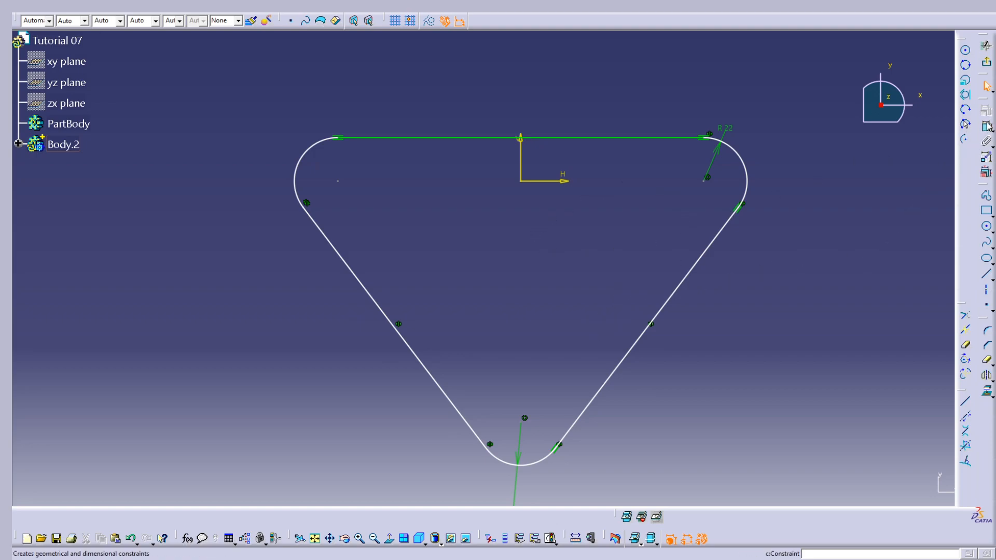
# Dimension the vertical distance from the horizontal axis to the lower arc's centre and set it to 50 mm
pyautogui.click(985, 128)
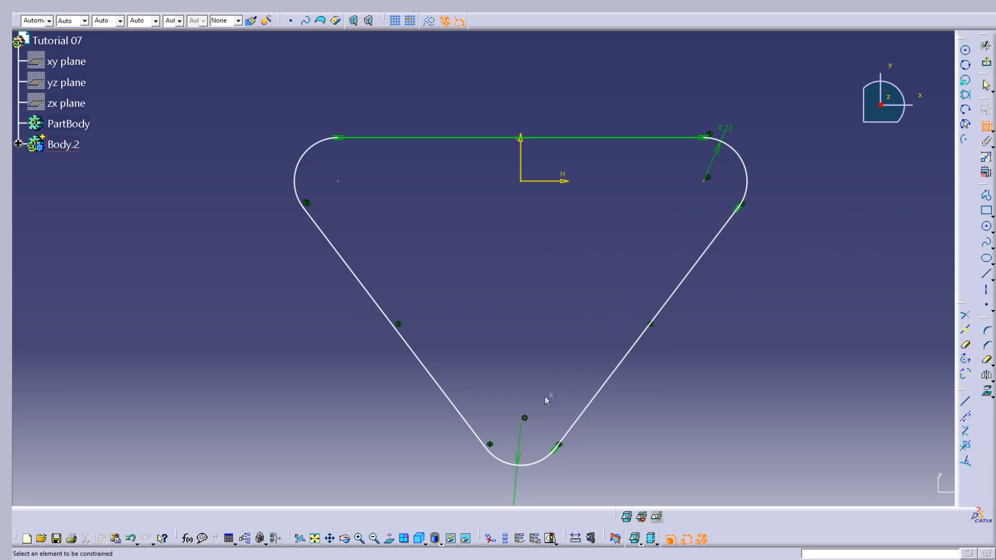
pyautogui.click(525, 419)
pyautogui.click(565, 181)
pyautogui.click(891, 251)
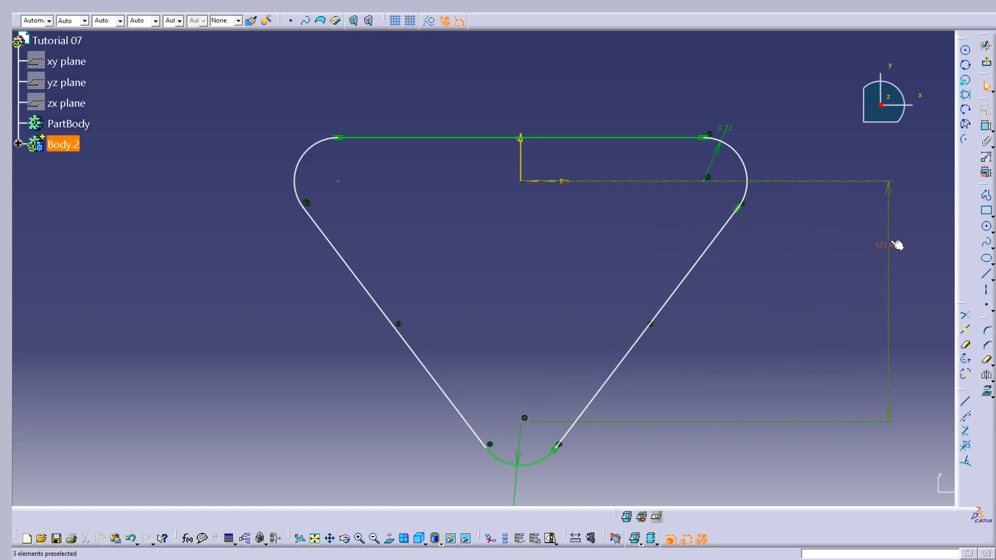
pyautogui.doubleClick(896, 245)
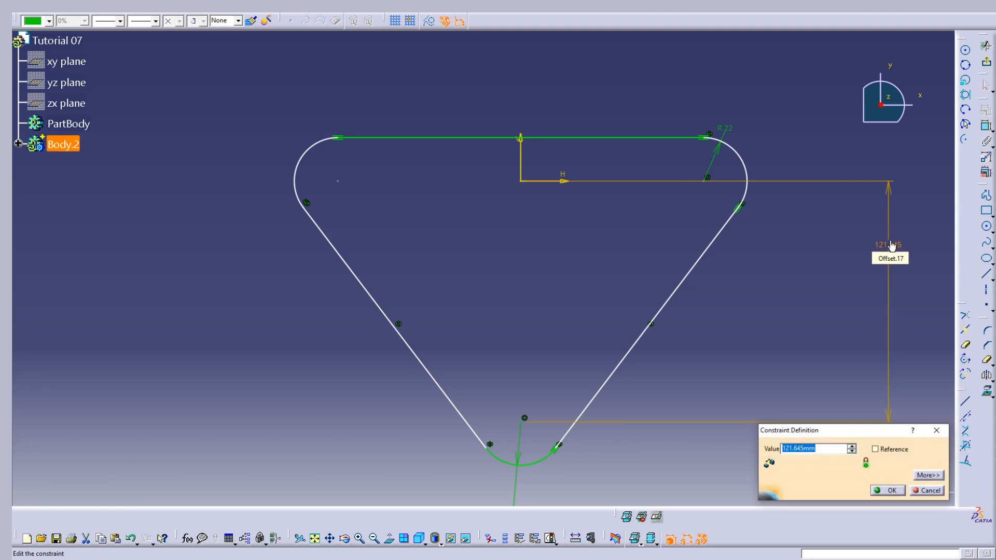
pyautogui.write('50')
pyautogui.press('Return')
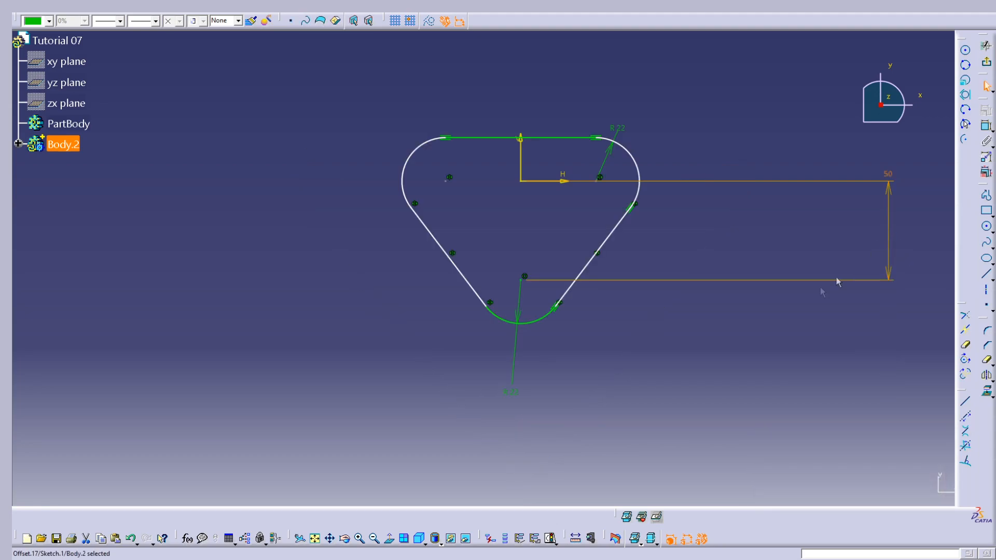
# Move the vertical centre-distance dimension closer to the profile and set its value to 52 mm
pyautogui.moveTo(587, 261)
pyautogui.mouseDown(button='middle')
pyautogui.moveTo(576, 302)
pyautogui.moveTo(599, 265)
pyautogui.mouseUp(button='middle')
pyautogui.moveTo(700, 287)
pyautogui.mouseDown(button='middle')
pyautogui.moveTo(585, 258)
pyautogui.moveTo(592, 296)
pyautogui.mouseUp(button='middle')
pyautogui.moveTo(829, 239); pyautogui.dragTo(623, 262)
pyautogui.doubleClick(617, 250)
pyautogui.write('52mm')
pyautogui.press('Return')
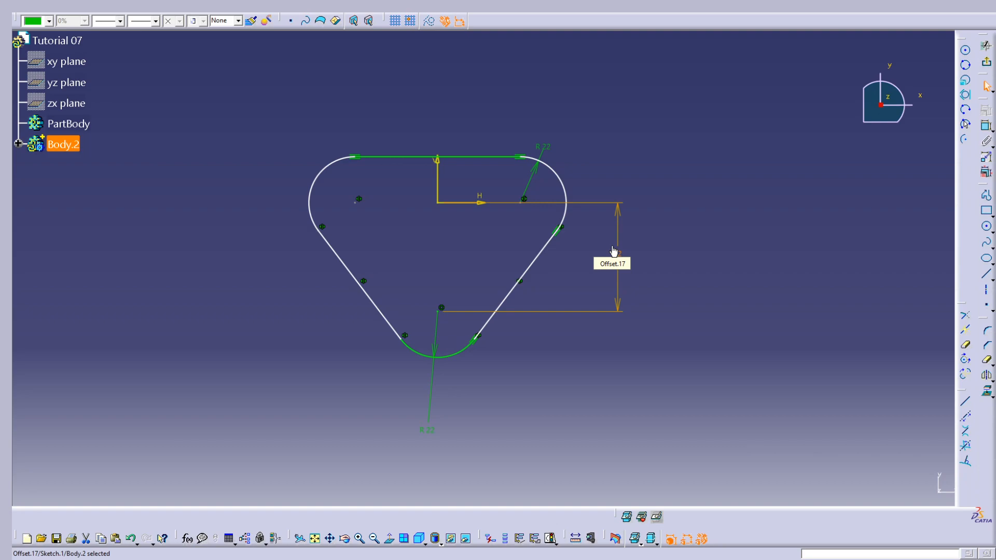
# Dimension the horizontal distance between the two upper arc centres and set it to 102 mm
pyautogui.click(985, 126)
pyautogui.click(525, 204)
pyautogui.click(355, 204)
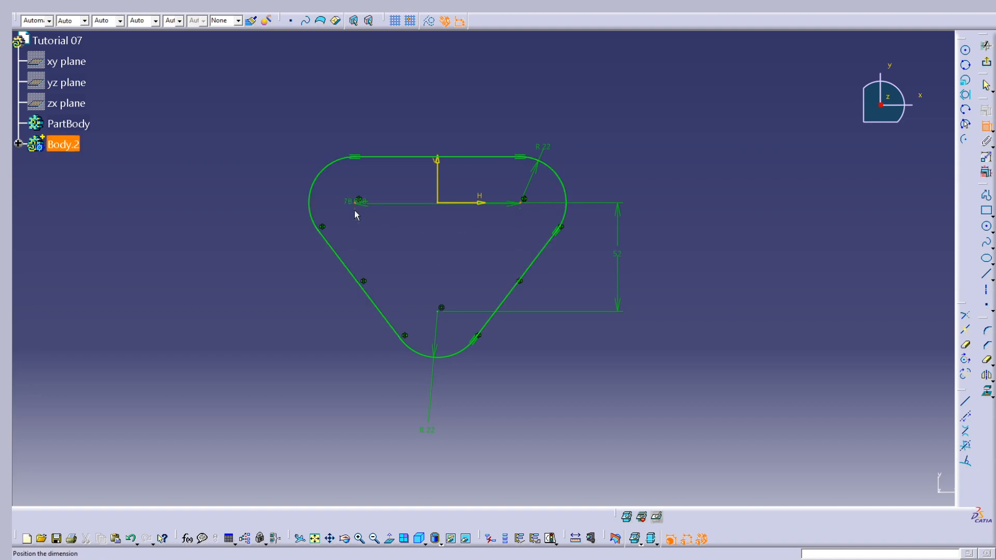
pyautogui.click(444, 485)
pyautogui.doubleClick(445, 481)
pyautogui.write('102')
pyautogui.press('Return')
pyautogui.click(763, 307)
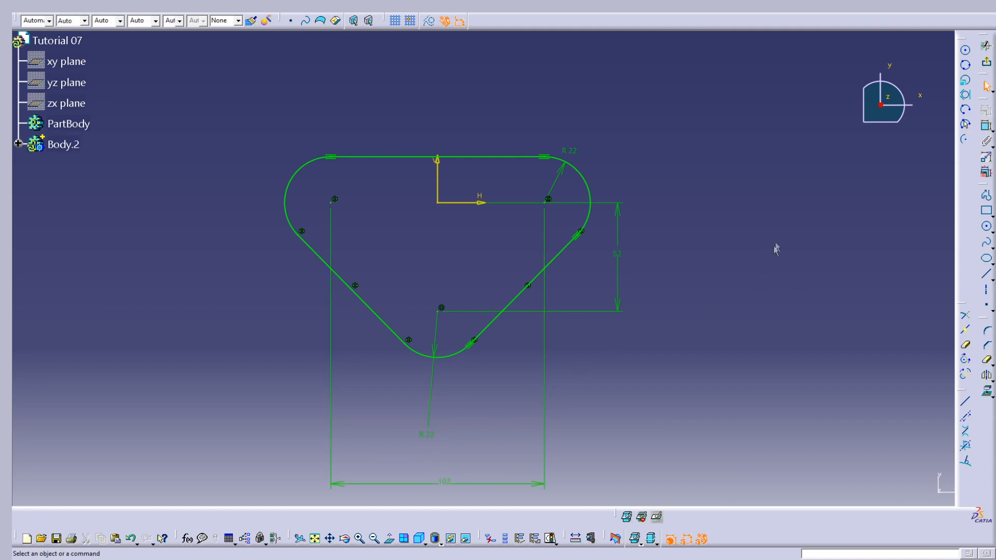
# Move the 102 mm dimension above the profile and exit the sketch
pyautogui.moveTo(401, 482)
pyautogui.mouseDown()
pyautogui.moveTo(443, 136)
pyautogui.moveTo(433, 124)
pyautogui.mouseUp()
pyautogui.click(496, 134)
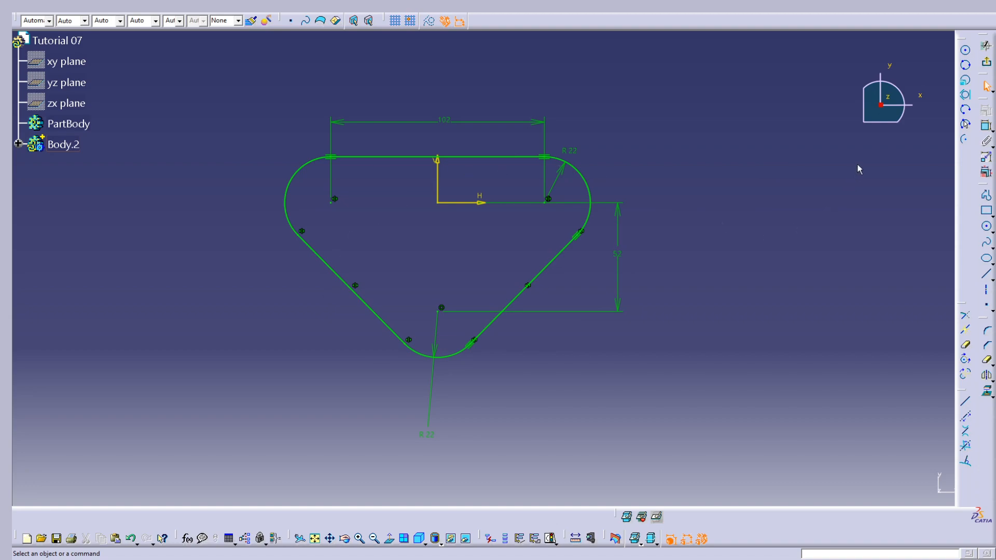
pyautogui.click(987, 63)
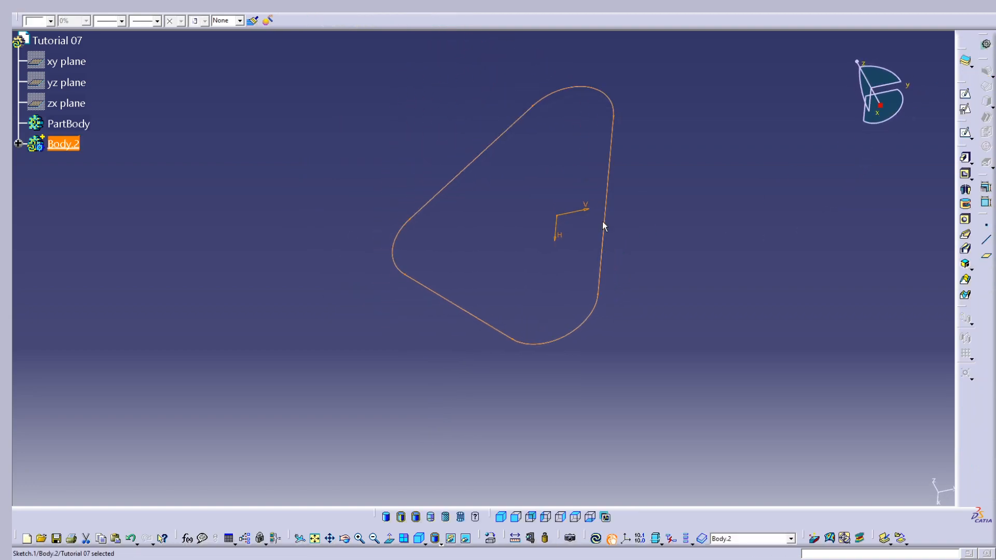
pyautogui.moveTo(396, 199)
pyautogui.mouseDown(button='middle')
pyautogui.moveTo(487, 333)
pyautogui.moveTo(624, 166)
pyautogui.moveTo(480, 278)
pyautogui.mouseUp(button='middle')
pyautogui.click(597, 541)
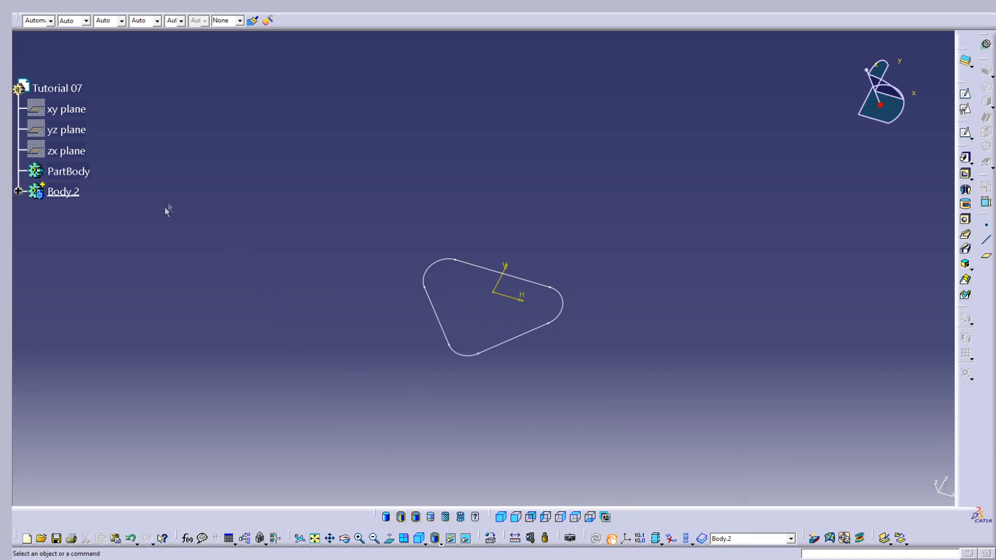
# Insert a new body into the part and rename it Tutorial 07
pyautogui.click(185, 7)
pyautogui.click(218, 30)
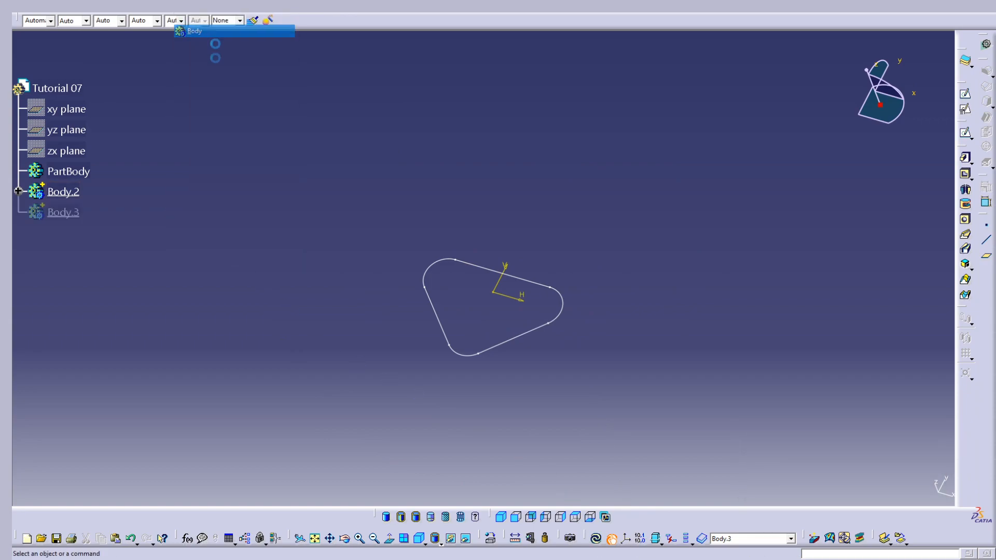
pyautogui.rightClick(65, 214)
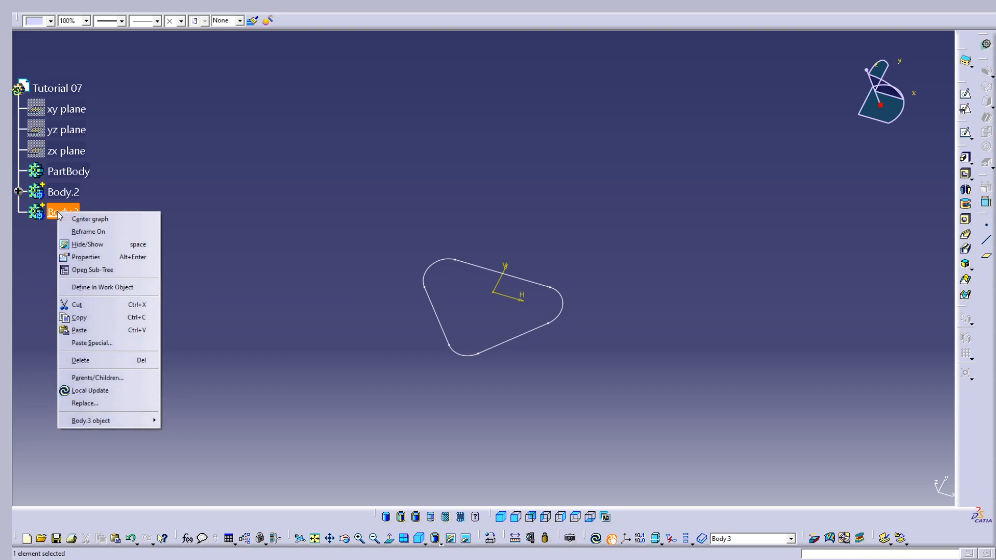
pyautogui.click(122, 258)
pyautogui.click(745, 236)
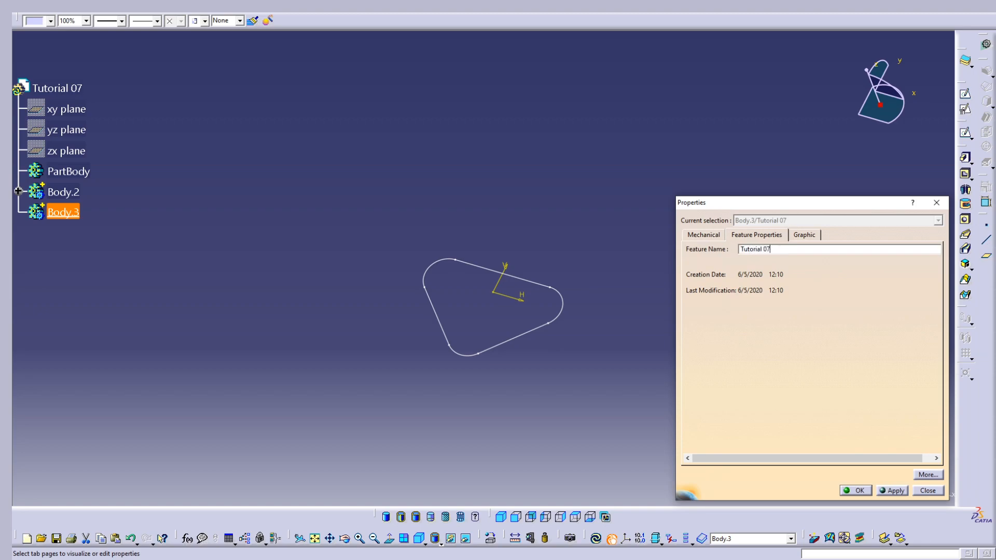
pyautogui.press('Return')
pyautogui.click(513, 225)
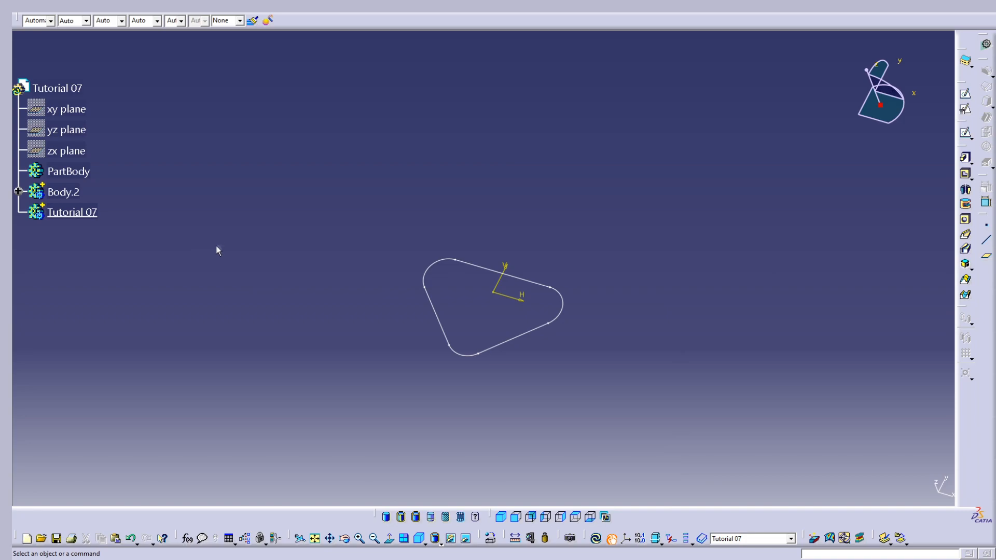
# Define Body.2, which contains the triangular sketch, as the in-work object
pyautogui.moveTo(385, 330)
pyautogui.mouseDown(button='middle')
pyautogui.moveTo(414, 264)
pyautogui.moveTo(400, 234)
pyautogui.mouseUp(button='middle')
pyautogui.moveTo(219, 224); pyautogui.dragTo(222, 283, button='middle')
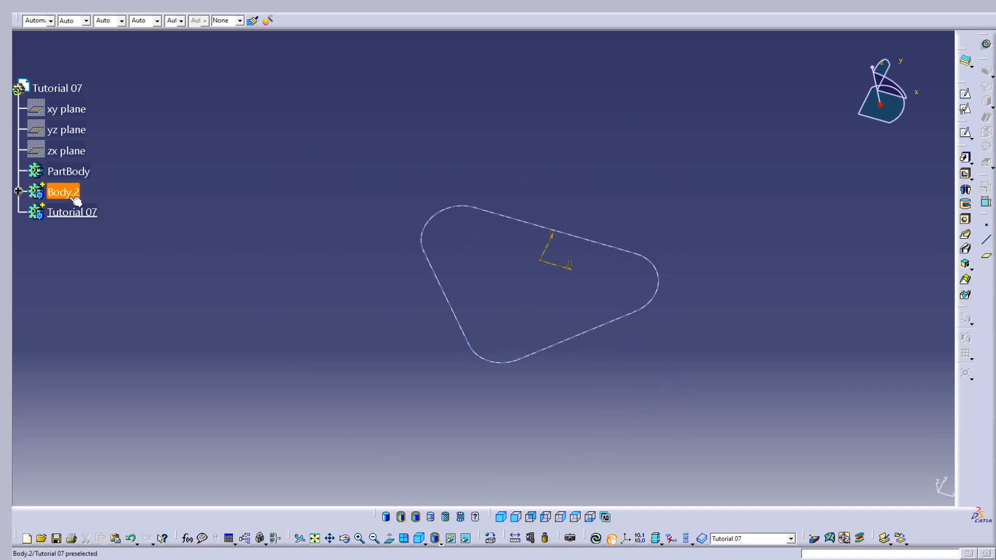
pyautogui.rightClick(75, 214)
pyautogui.click(107, 291)
pyautogui.rightClick(62, 192)
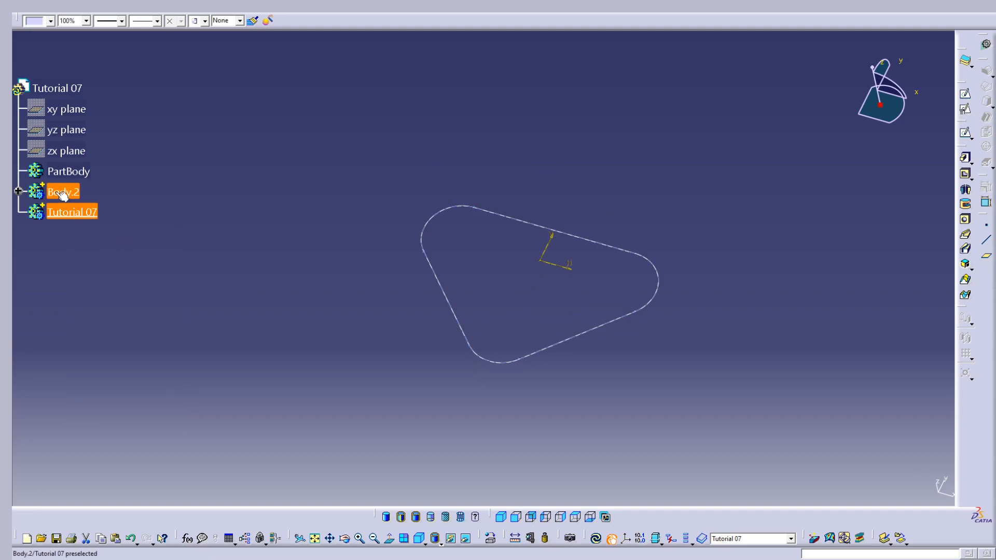
pyautogui.click(106, 267)
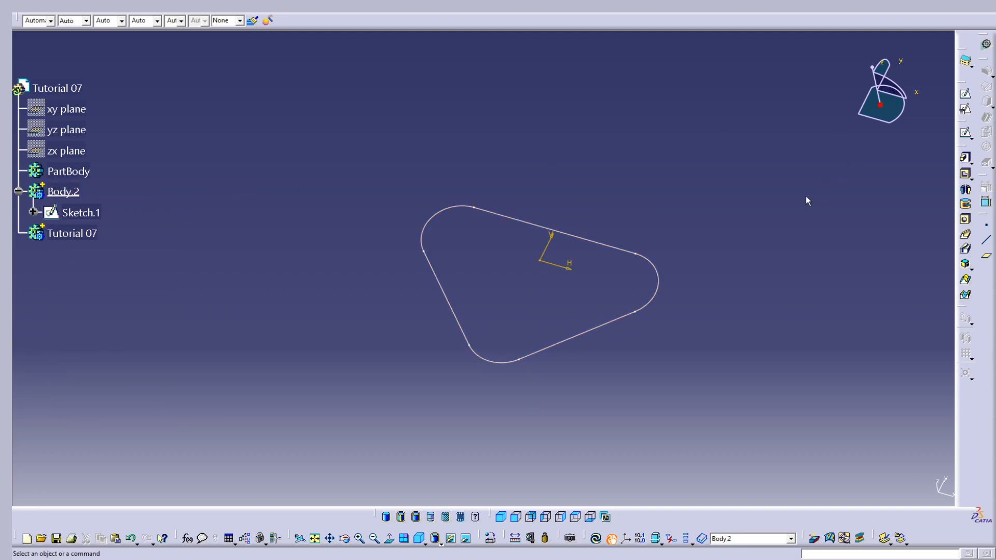
# Pad the rounded triangular sketch to a length of 10 mm
pyautogui.click(965, 158)
pyautogui.click(585, 327)
pyautogui.moveTo(562, 334)
pyautogui.mouseDown(button='middle')
pyautogui.moveTo(600, 178)
pyautogui.moveTo(601, 270)
pyautogui.mouseUp(button='middle')
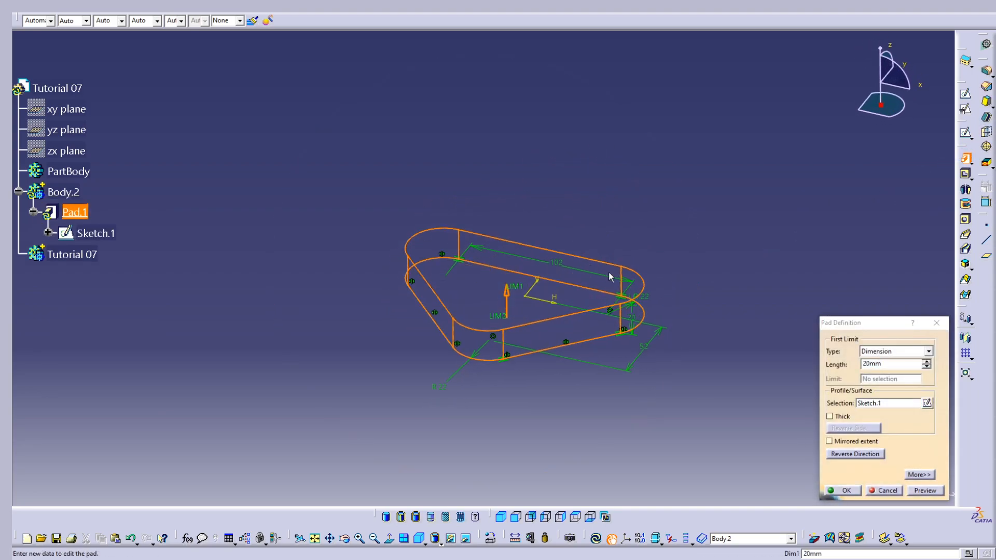
pyautogui.doubleClick(880, 364)
pyautogui.write('10')
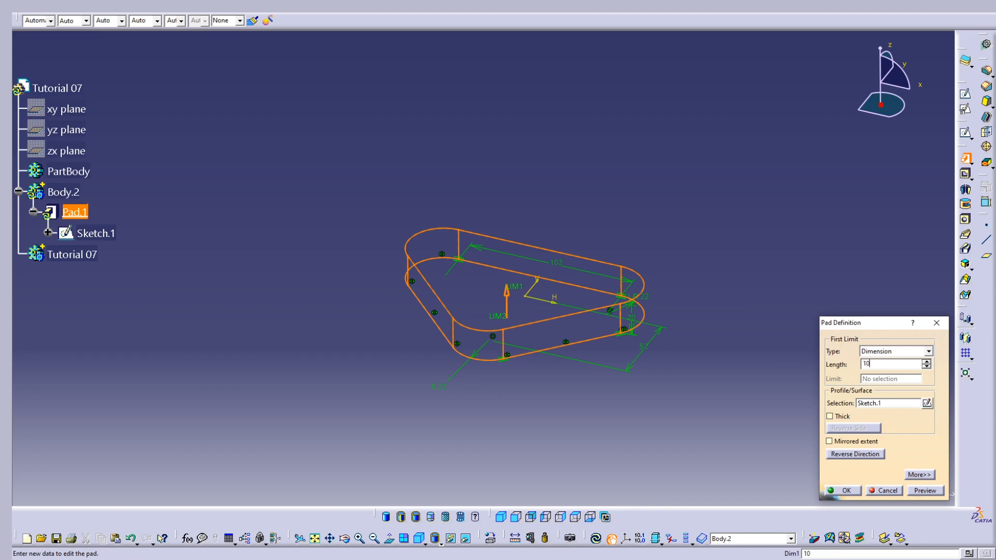
pyautogui.press('Return')
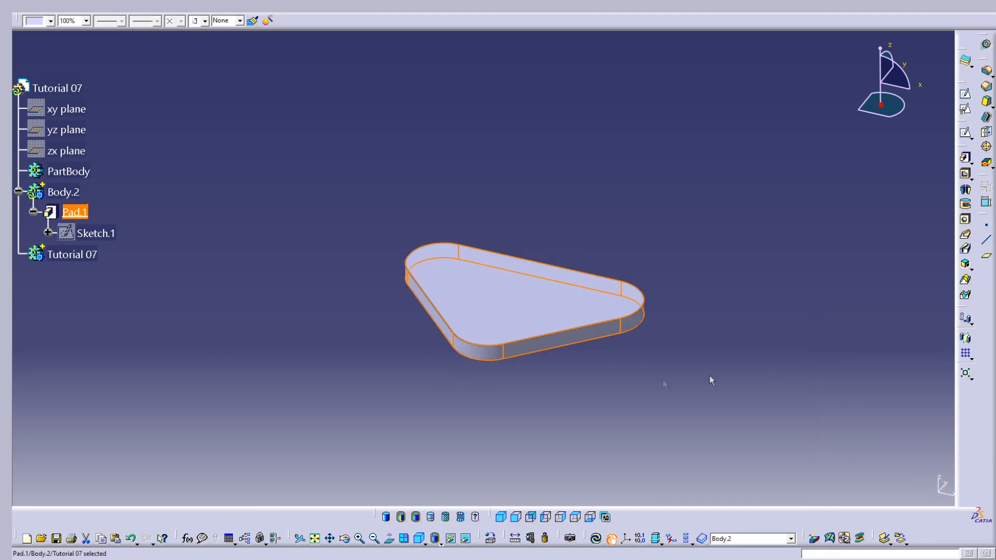
# Define the Tutorial 07 body as the in-work object and add Body.2 to it with a Boolean Add
pyautogui.rightClick(76, 256)
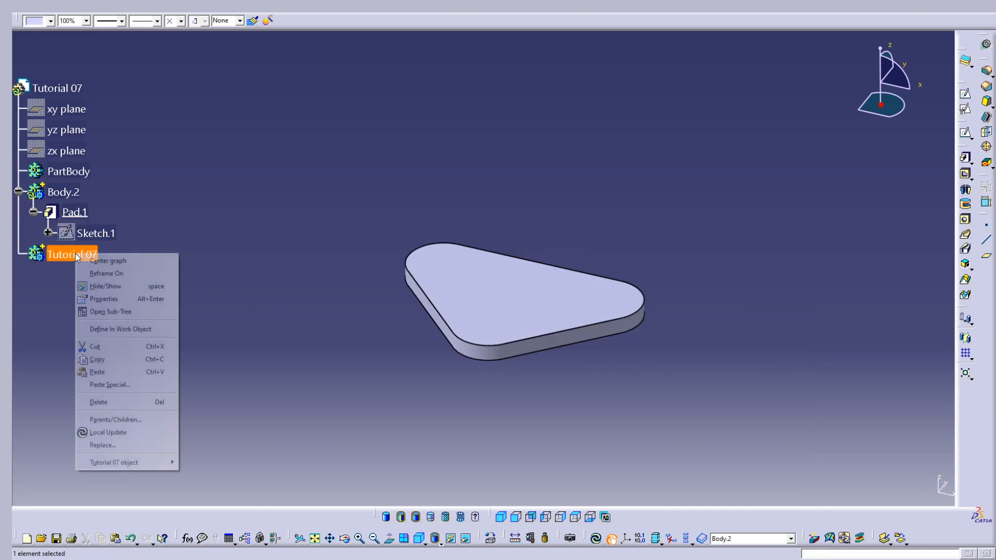
pyautogui.click(112, 330)
pyautogui.rightClick(62, 197)
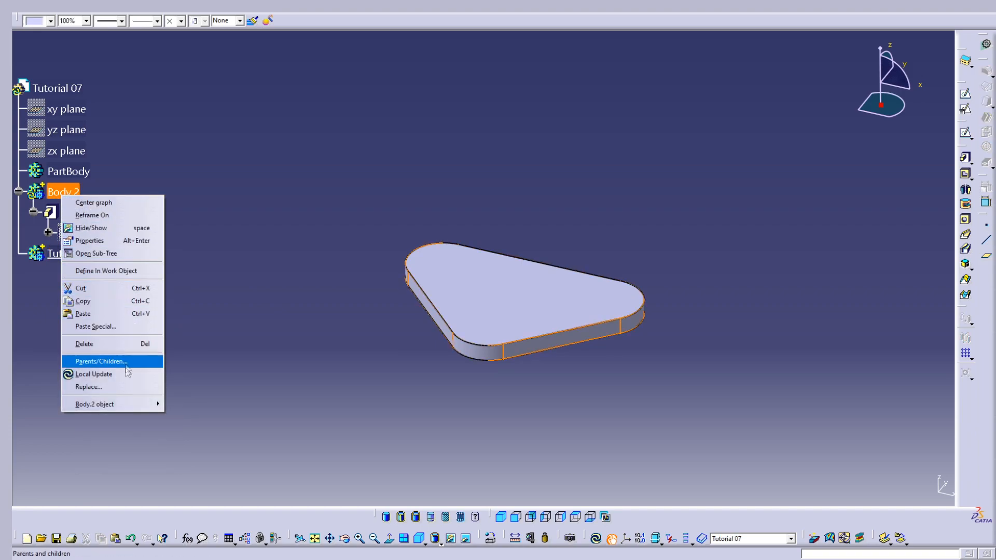
pyautogui.moveTo(129, 404)
pyautogui.click(197, 279)
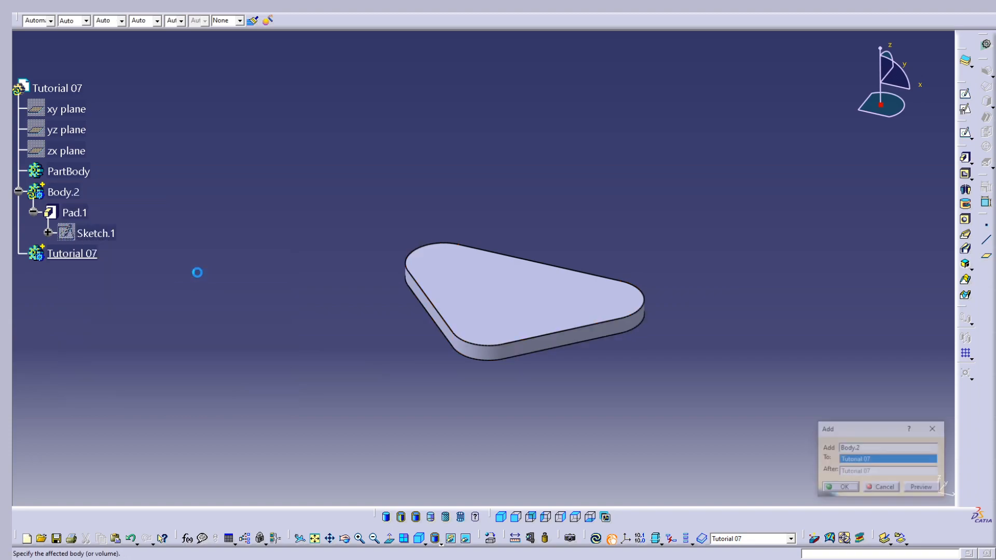
pyautogui.press('Return')
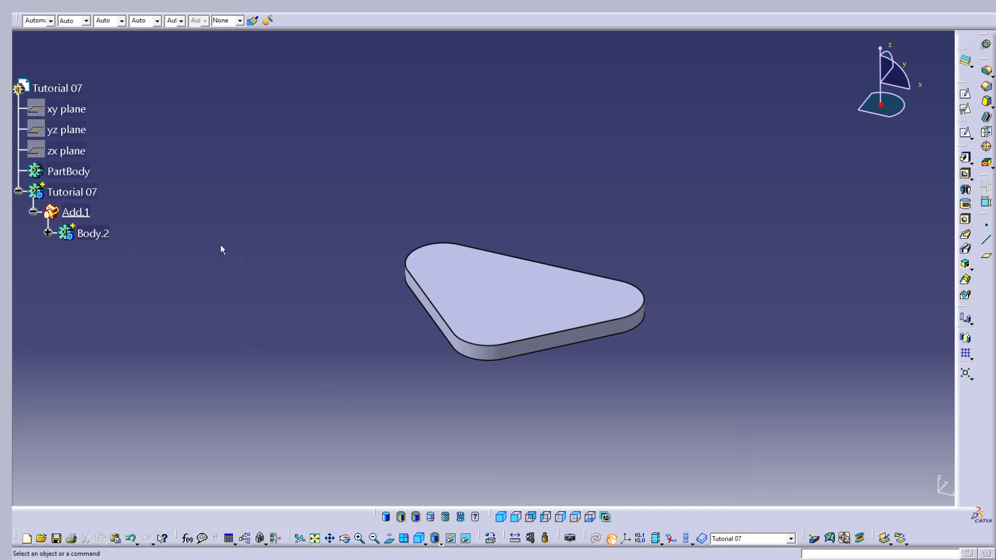
# Expand Body.2 down to its pad's sketch and insert a new body into the part
pyautogui.click(96, 236)
pyautogui.click(197, 296)
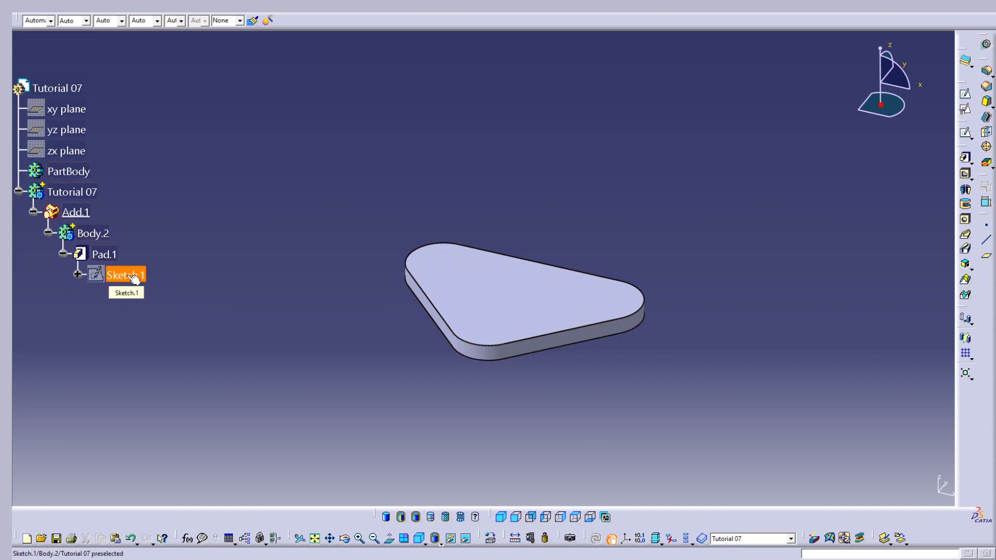
pyautogui.click(184, 8)
pyautogui.click(199, 31)
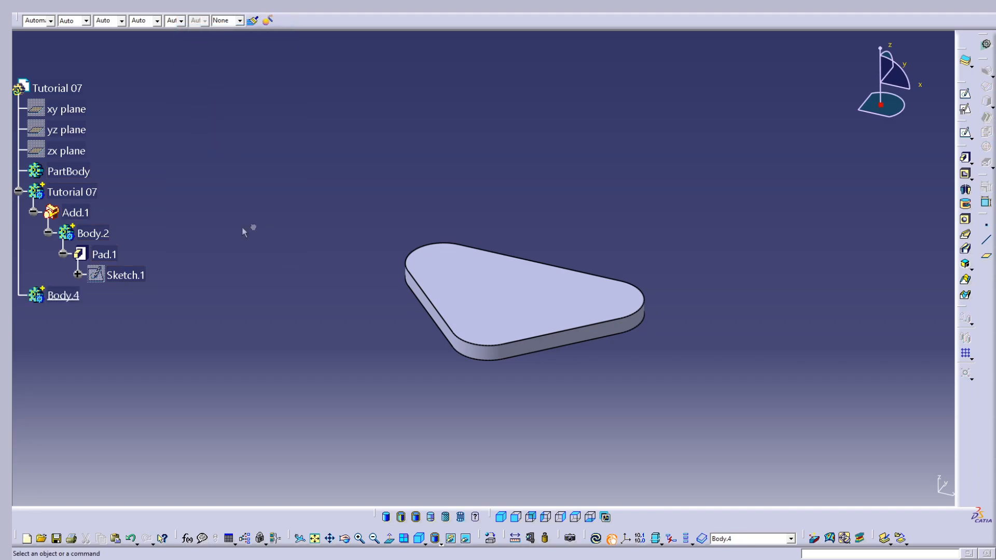
# Copy Sketch.1 from Pad.1, paste it into the new empty body and expand that body in the tree
pyautogui.rightClick(133, 276)
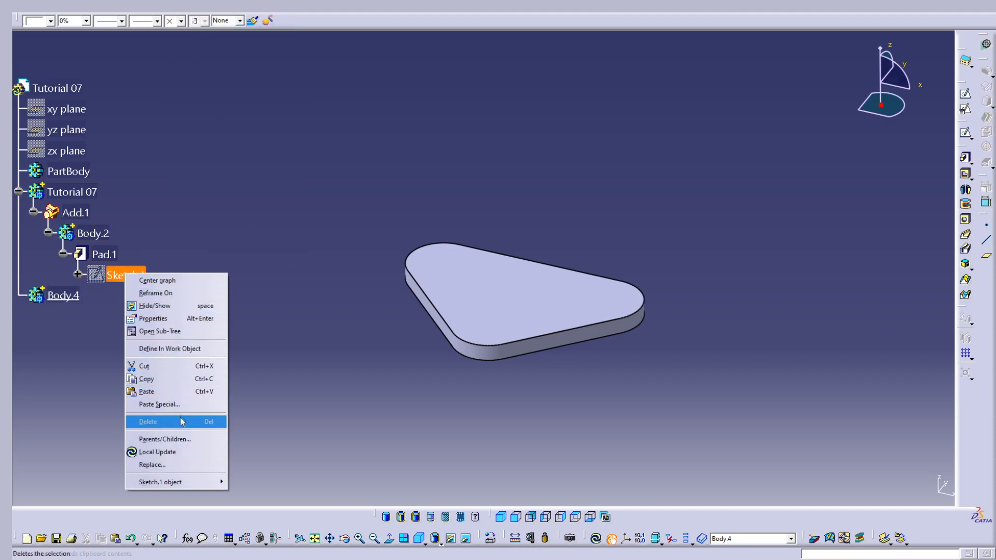
pyautogui.click(166, 379)
pyautogui.rightClick(78, 306)
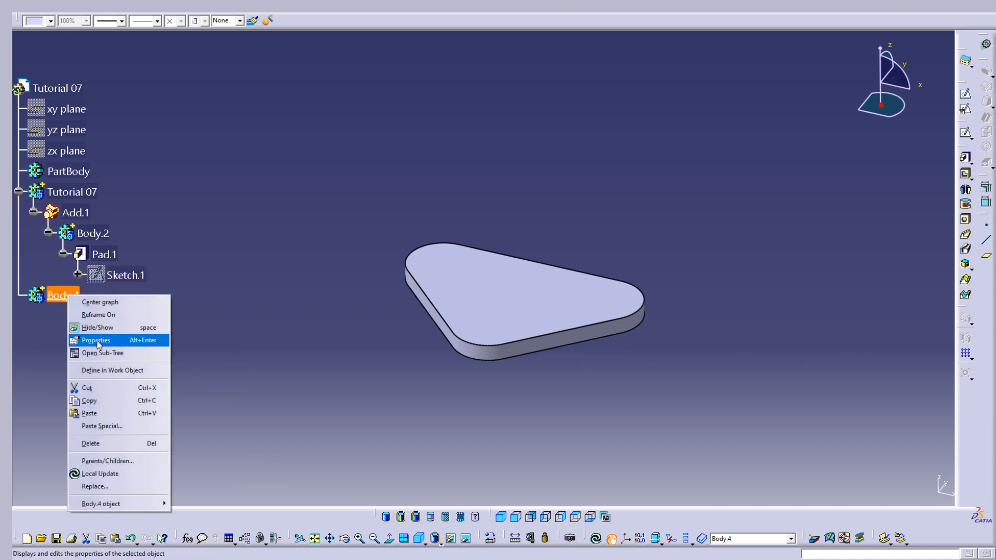
pyautogui.click(114, 413)
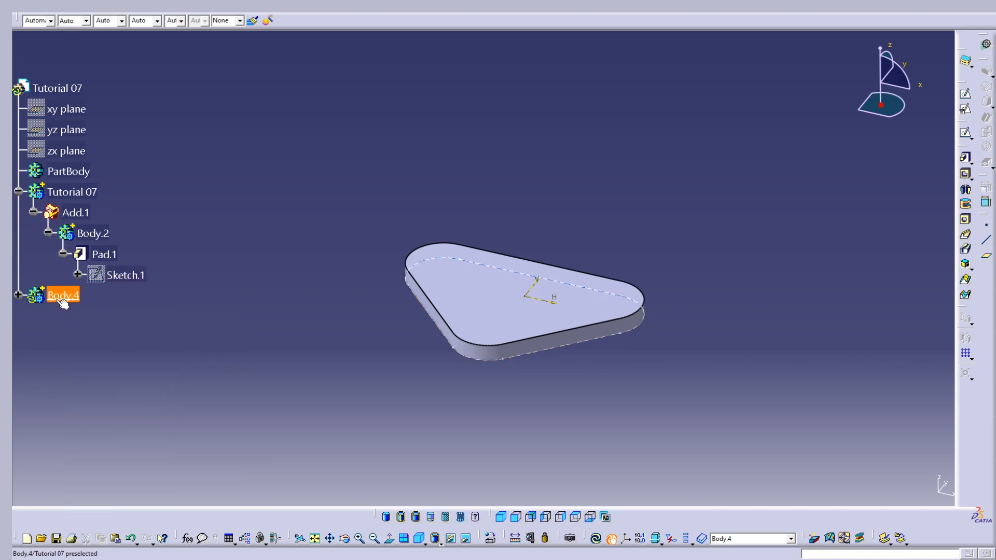
pyautogui.click(206, 343)
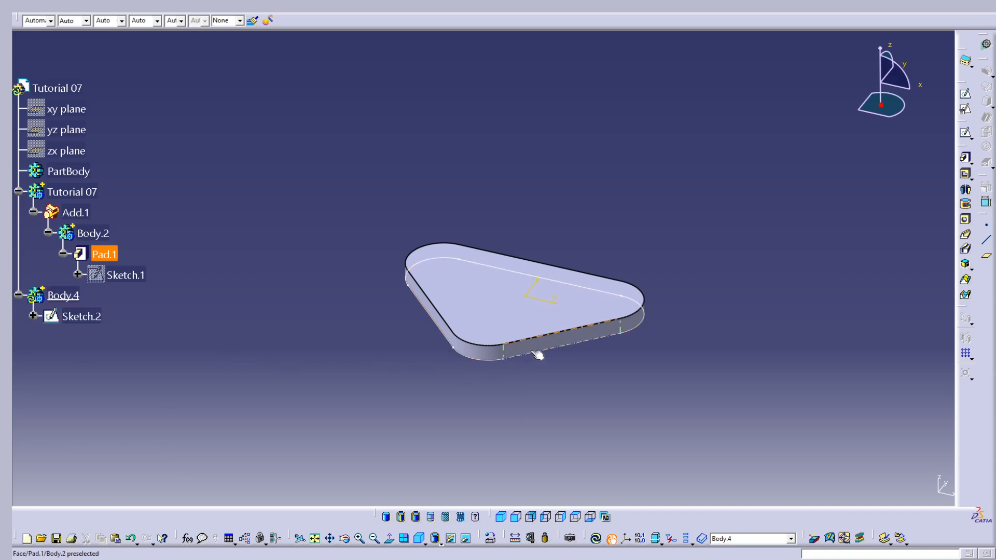
# Open the pasted Sketch.2 for editing and hide the Tutorial 07 body
pyautogui.doubleClick(81, 316)
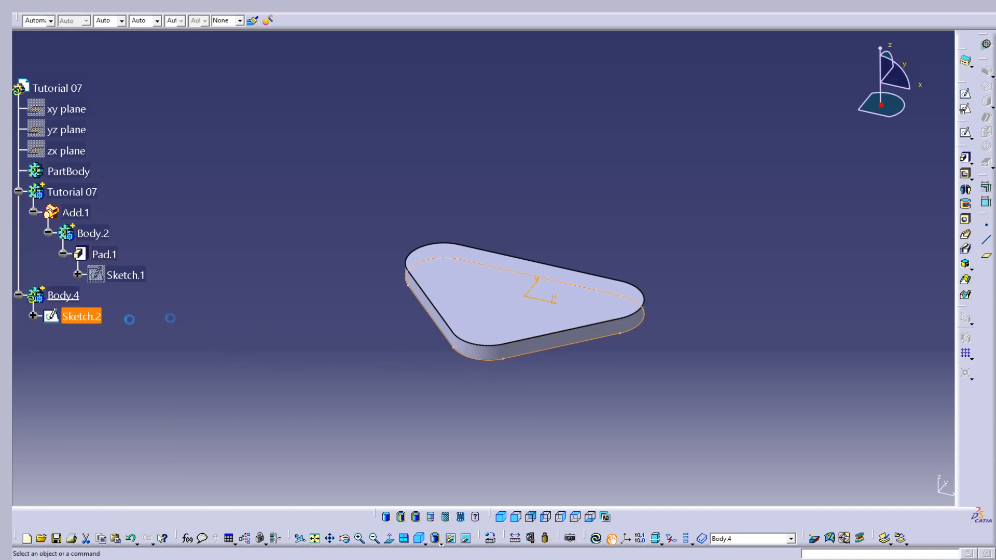
pyautogui.click(75, 192)
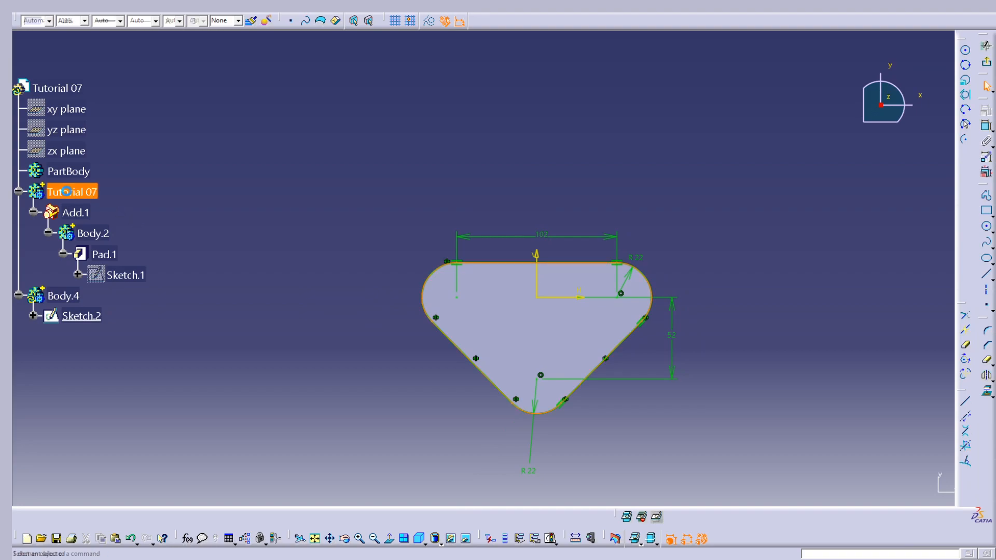
pyautogui.rightClick(77, 192)
pyautogui.click(120, 226)
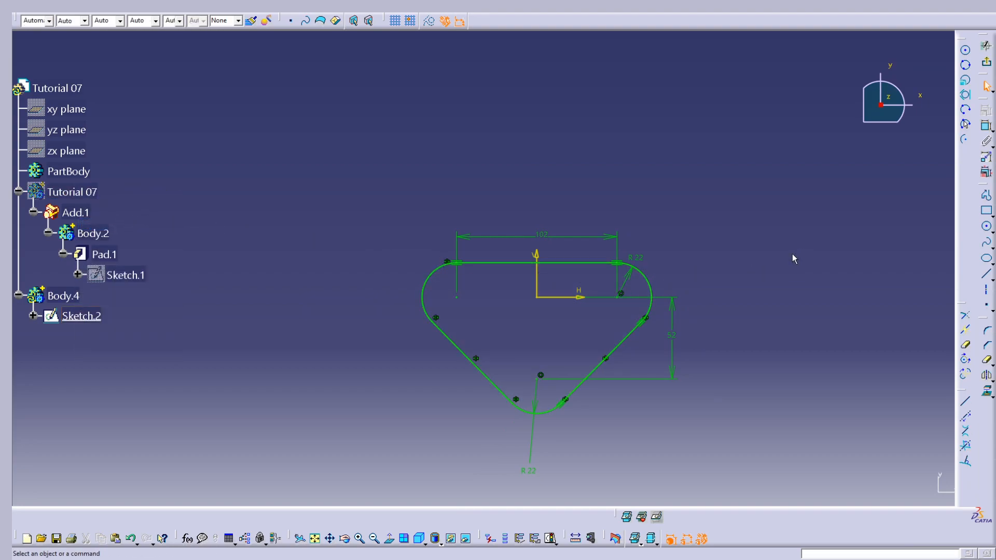
# Delete the entire copied triangular profile with its dimensions and constraints from Sketch.2
pyautogui.moveTo(673, 350); pyautogui.dragTo(665, 326, button='middle')
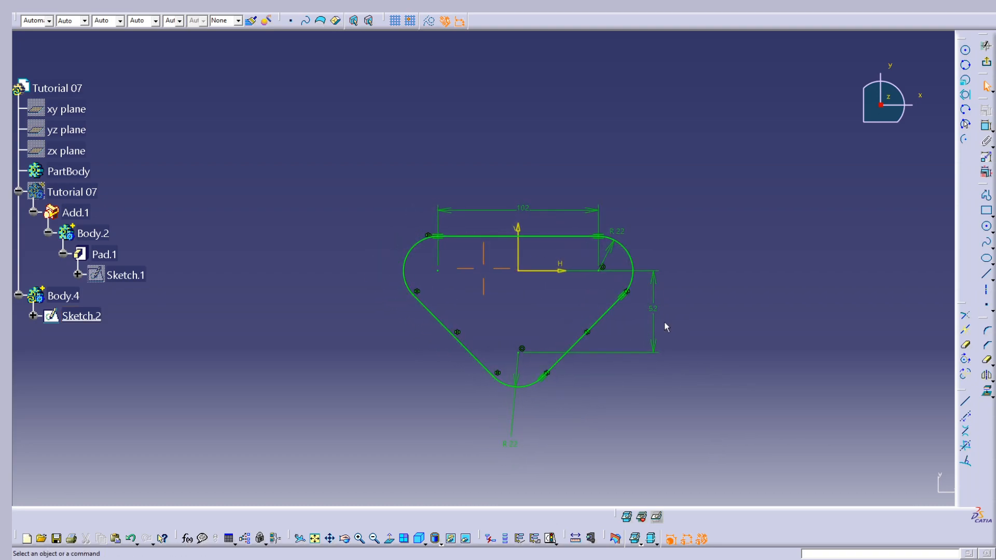
pyautogui.moveTo(710, 445)
pyautogui.mouseDown()
pyautogui.moveTo(369, 200)
pyautogui.moveTo(369, 182)
pyautogui.mouseUp()
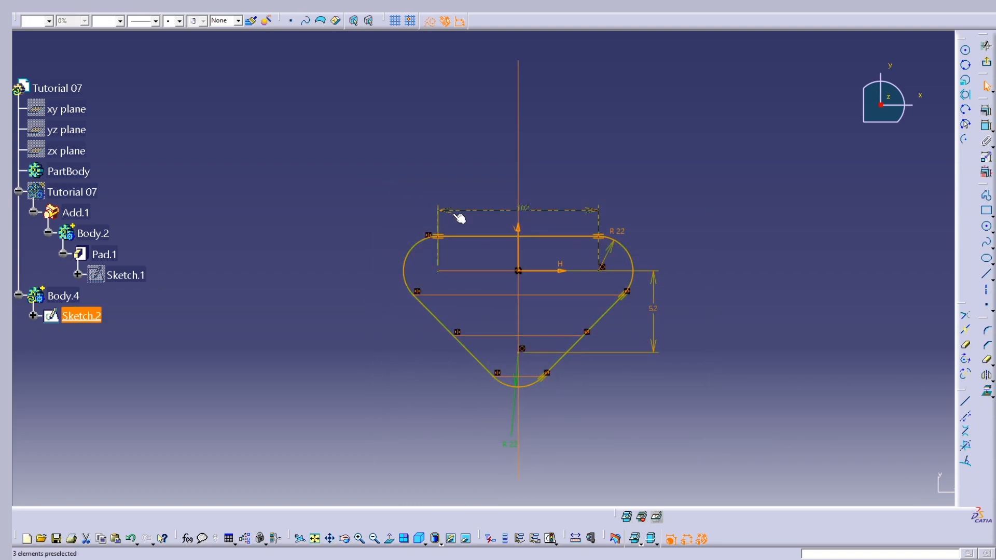
pyautogui.press('Delete')
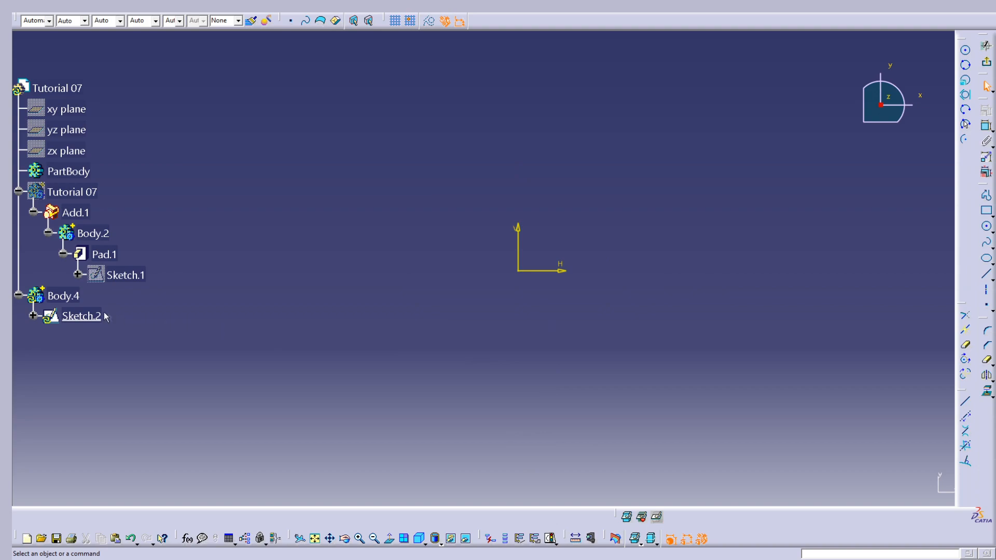
# Sketch a circle of about 50.6 mm radius centred on the sketch origin
pyautogui.click(986, 226)
pyautogui.click(518, 270)
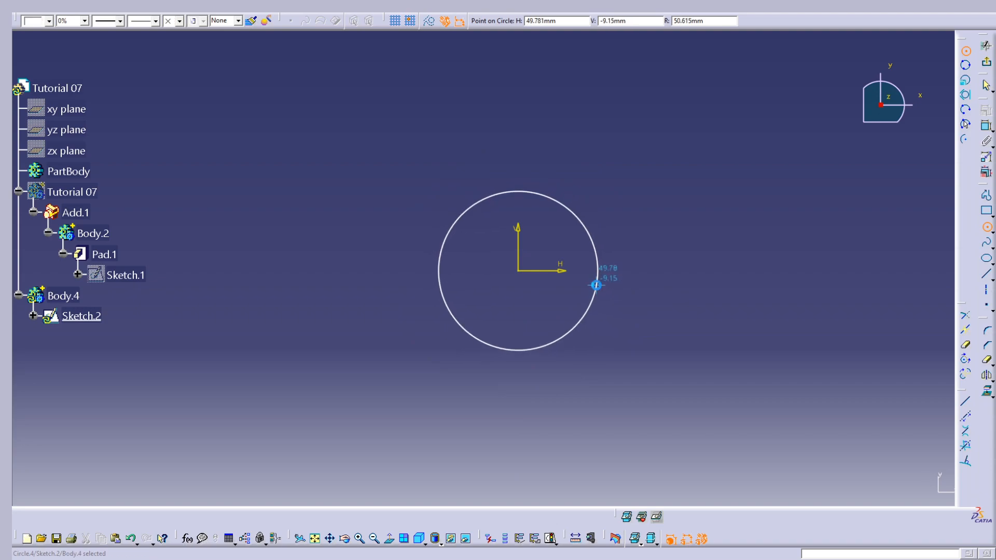
pyautogui.click(596, 285)
# Dimension the circle as a diameter, set it to 72 mm and exit the sketch
pyautogui.click(986, 126)
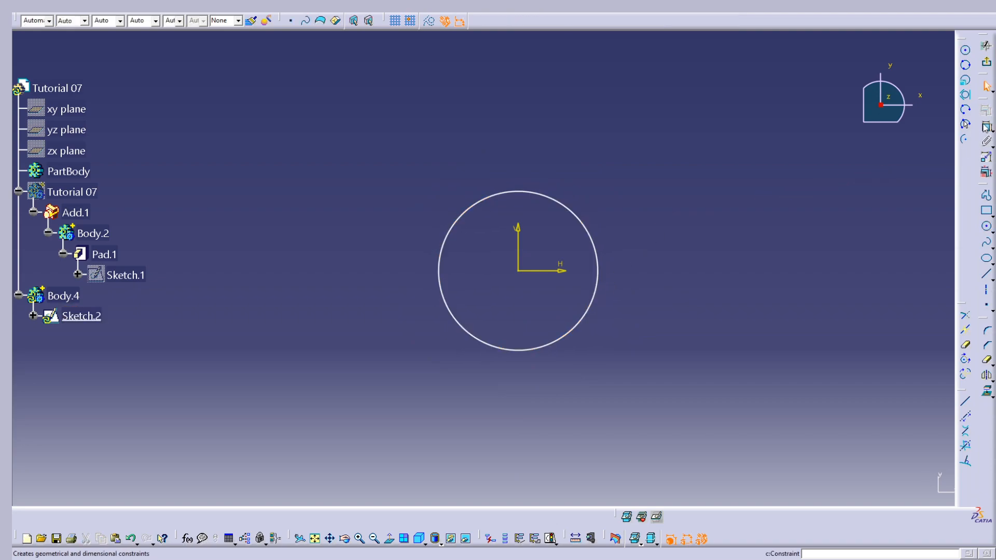
pyautogui.click(577, 216)
pyautogui.click(591, 178)
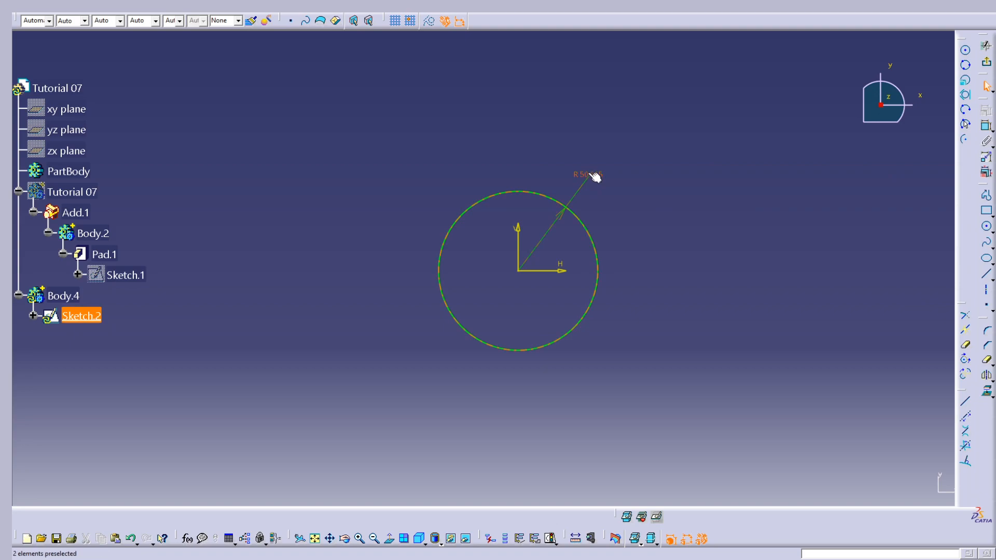
pyautogui.doubleClick(589, 173)
pyautogui.click(820, 462)
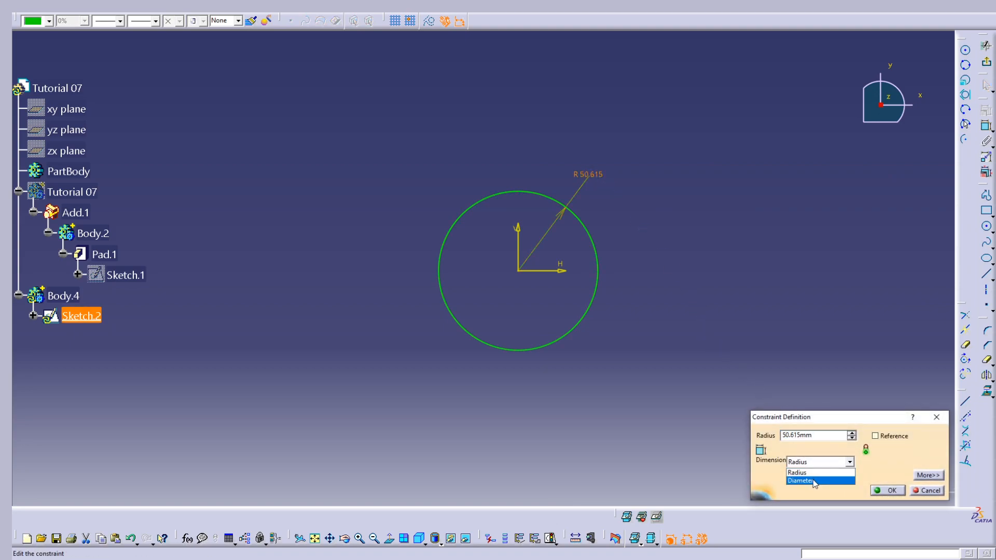
pyautogui.click(820, 478)
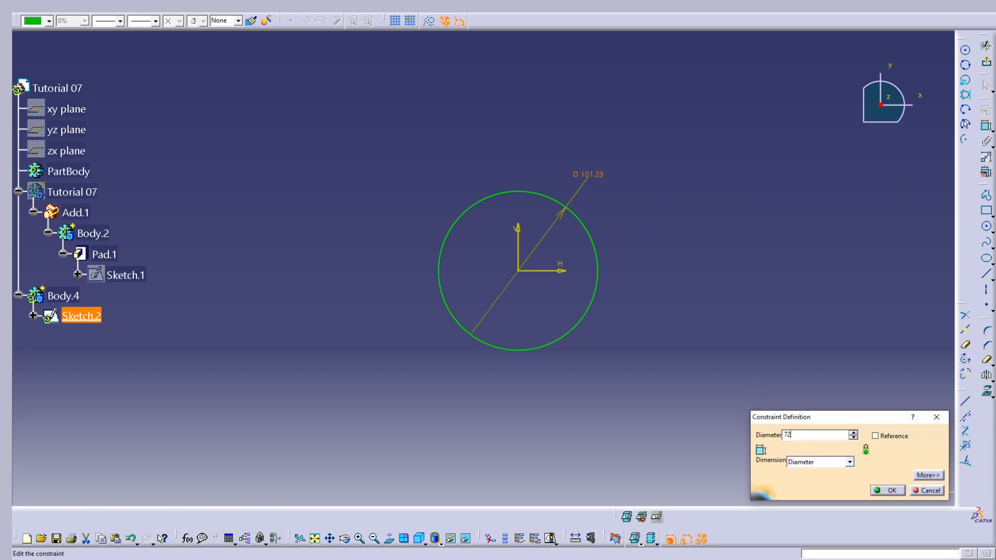
pyautogui.write('72')
pyautogui.press('Return')
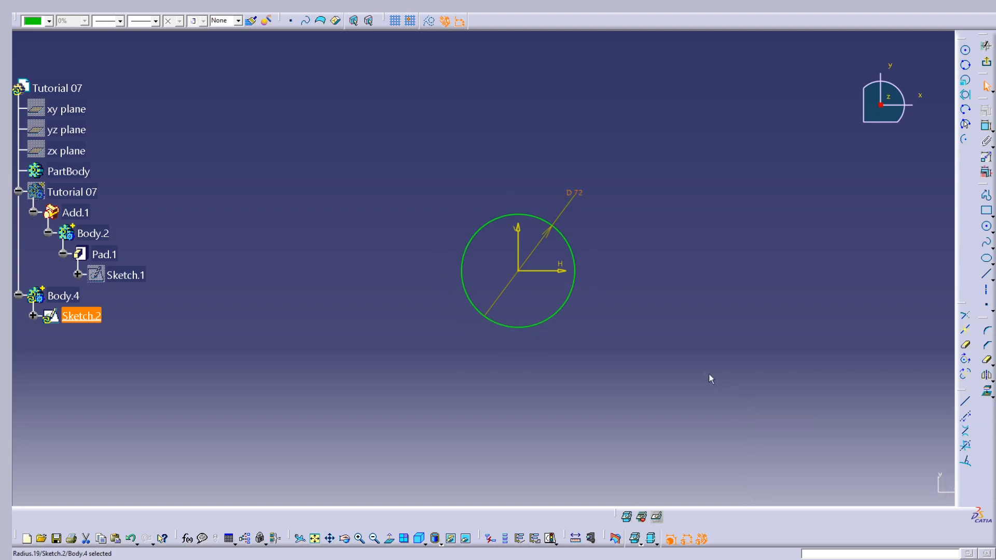
pyautogui.click(683, 314)
pyautogui.click(986, 61)
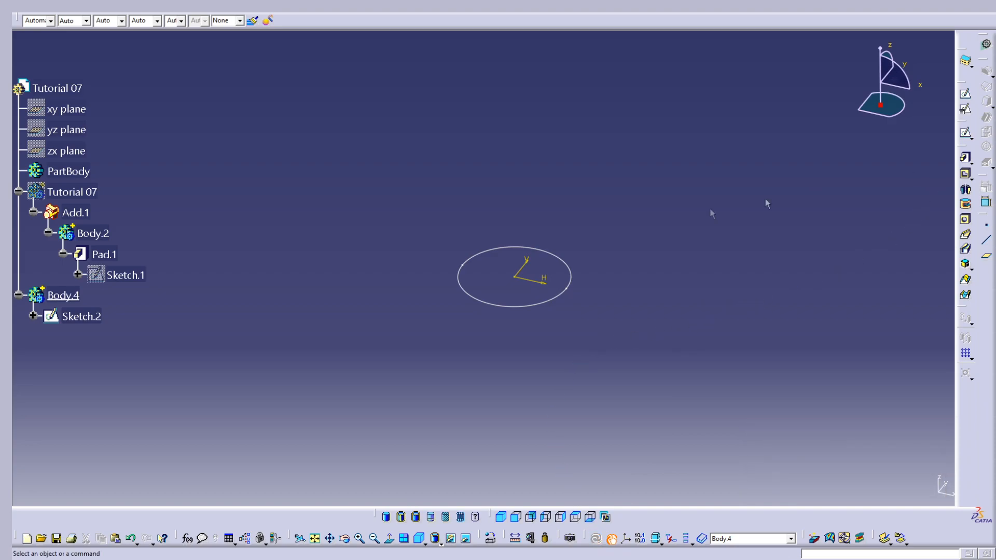
# Show the hidden Tutorial 07 body again
pyautogui.click(73, 192)
pyautogui.rightClick(72, 192)
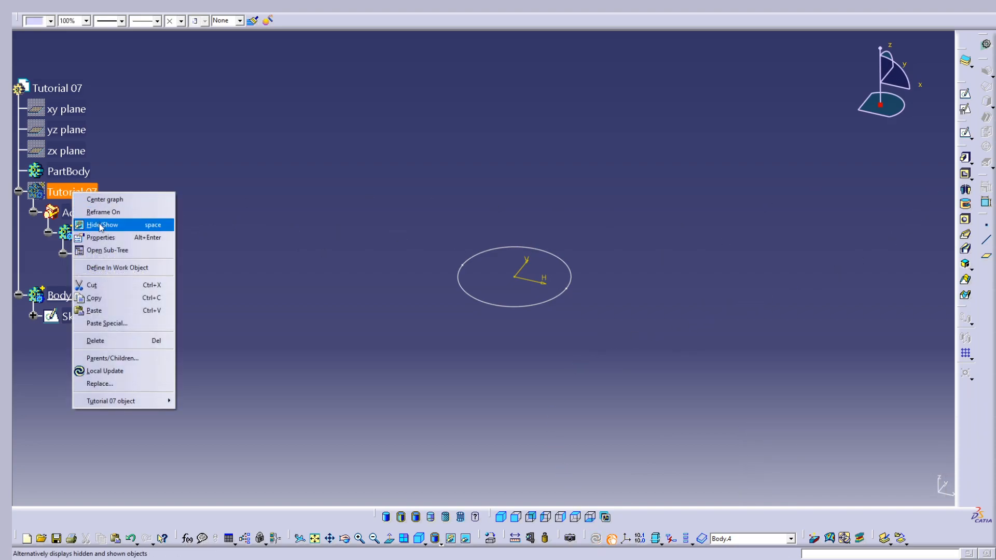
pyautogui.click(94, 224)
pyautogui.moveTo(765, 228); pyautogui.dragTo(580, 333, button='middle')
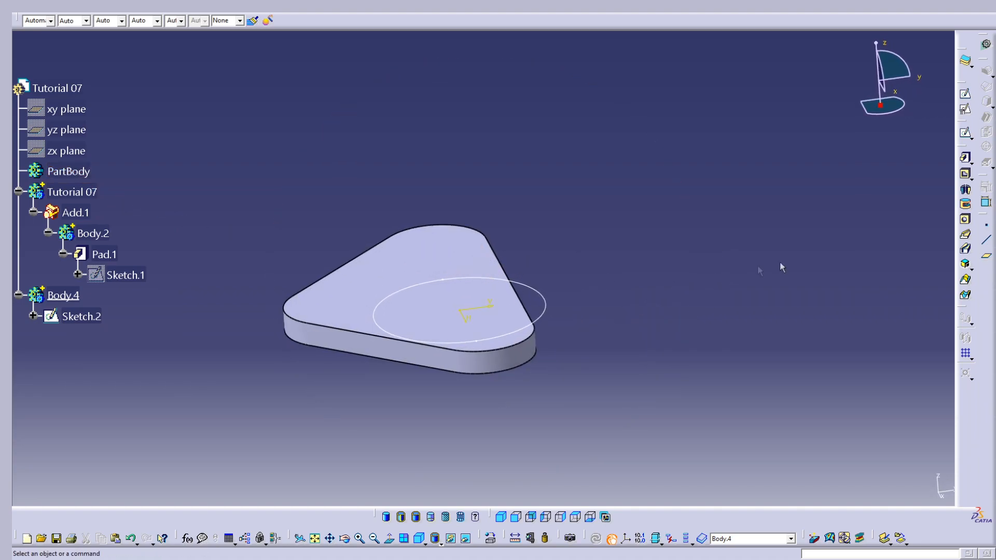
# Pad the circular sketch in Body.4 to a length of 45 mm
pyautogui.click(966, 157)
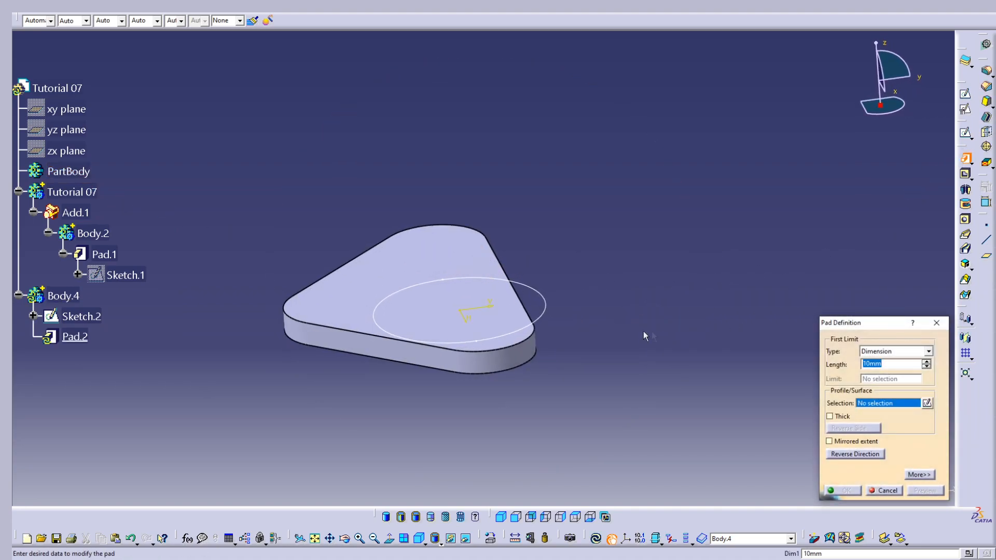
pyautogui.click(546, 318)
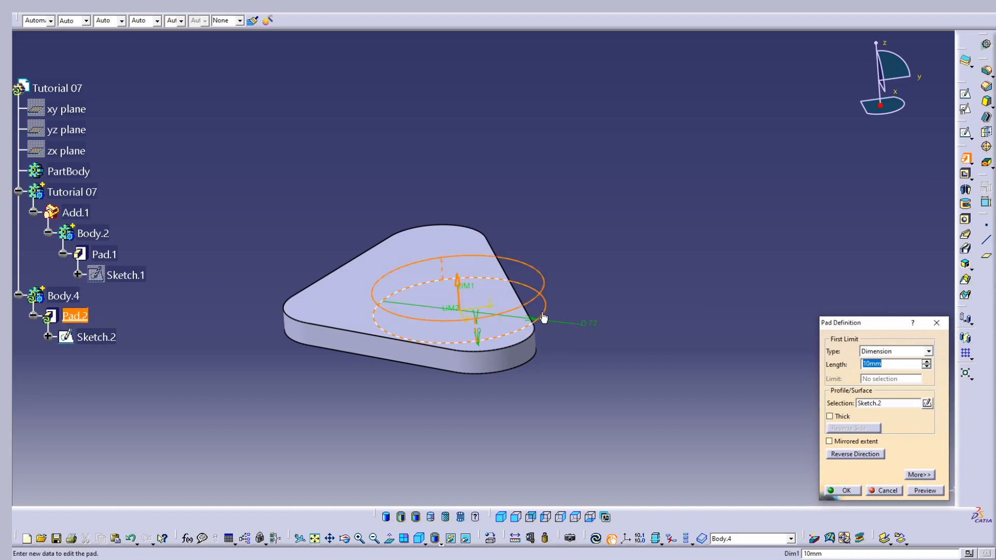
pyautogui.click(896, 364)
pyautogui.write('45')
pyautogui.press('Return')
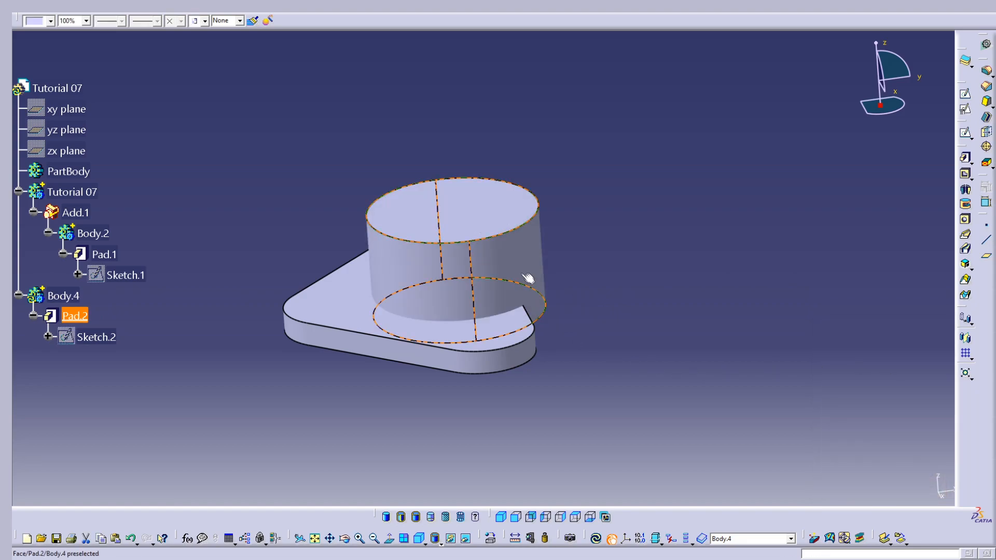
pyautogui.click(118, 305)
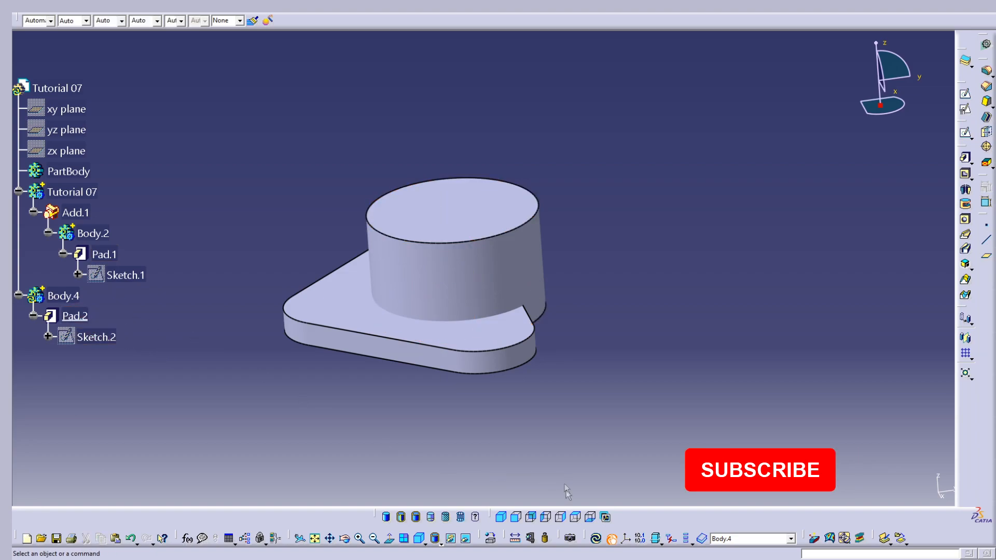
# Make the Tutorial 07 body the work object and combine Body.4 into it with a Boolean Add
pyautogui.rightClick(75, 192)
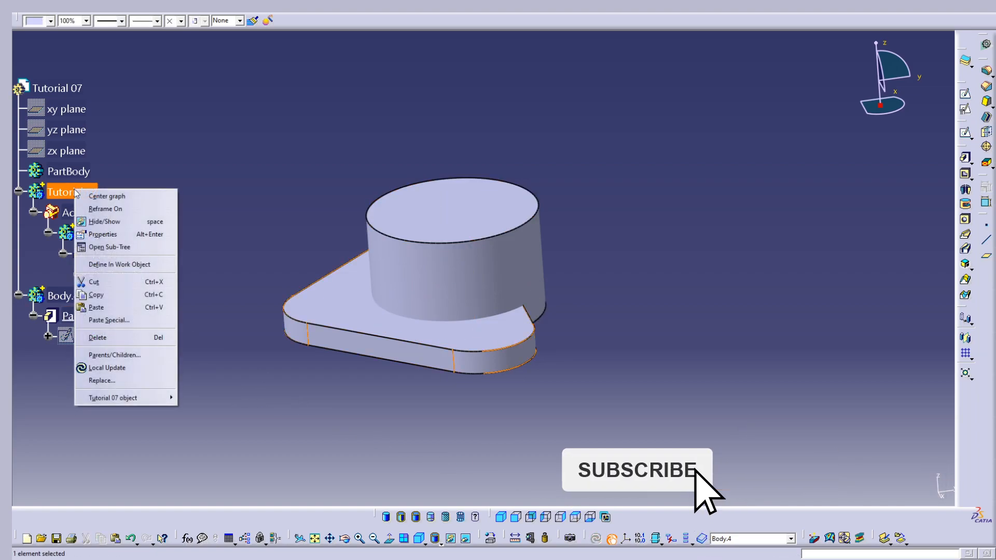
pyautogui.click(119, 265)
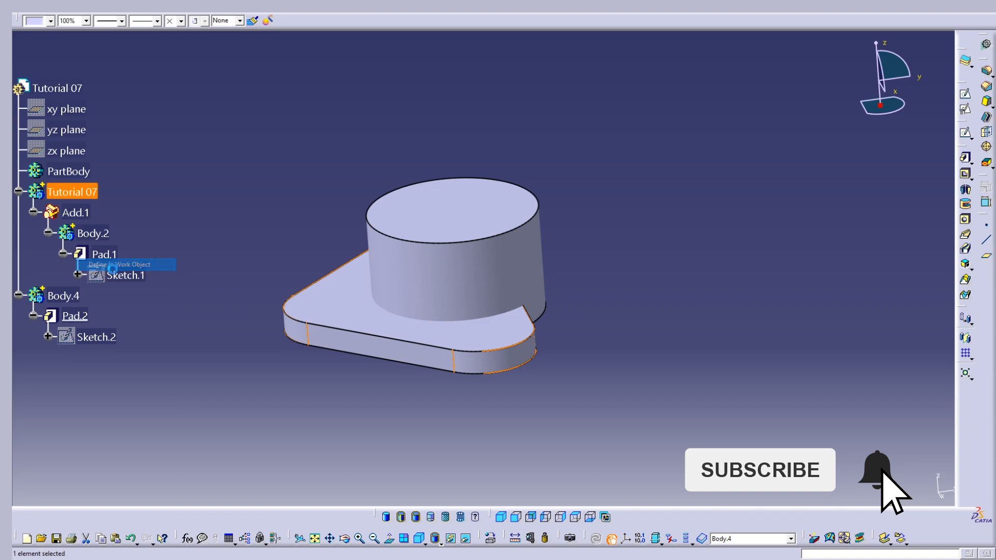
pyautogui.rightClick(65, 300)
pyautogui.moveTo(130, 506)
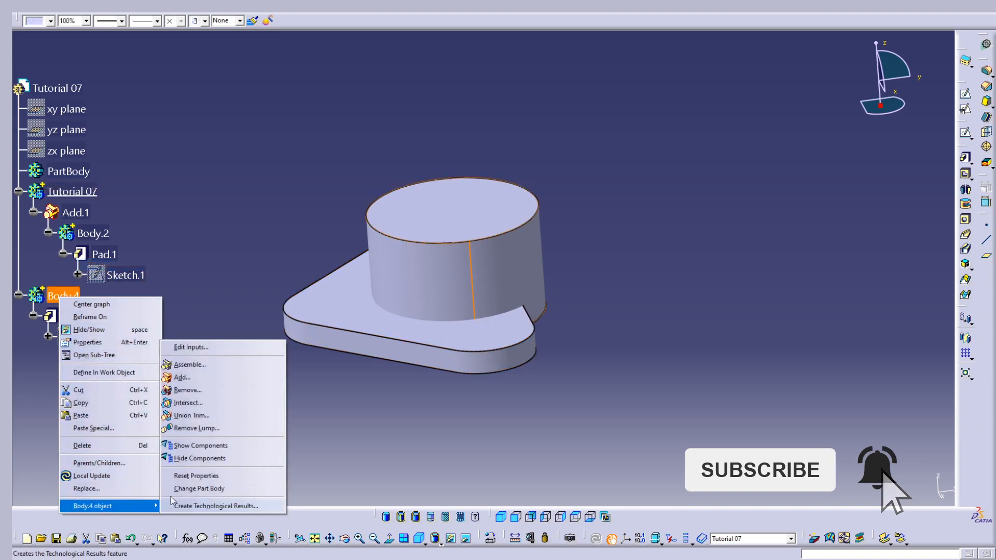
pyautogui.click(183, 377)
pyautogui.press('Return')
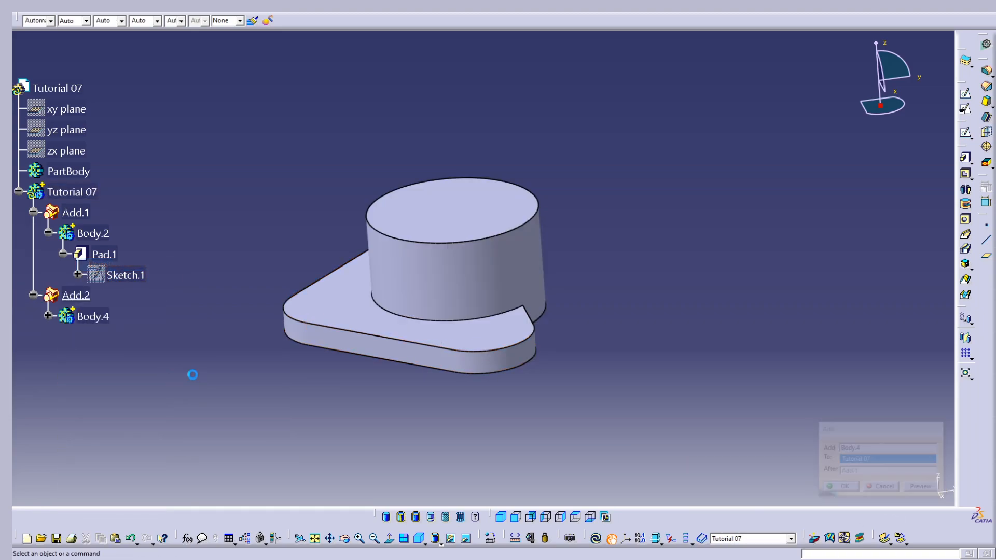
# Insert a new empty body into the part
pyautogui.moveTo(456, 291); pyautogui.dragTo(763, 263, button='middle')
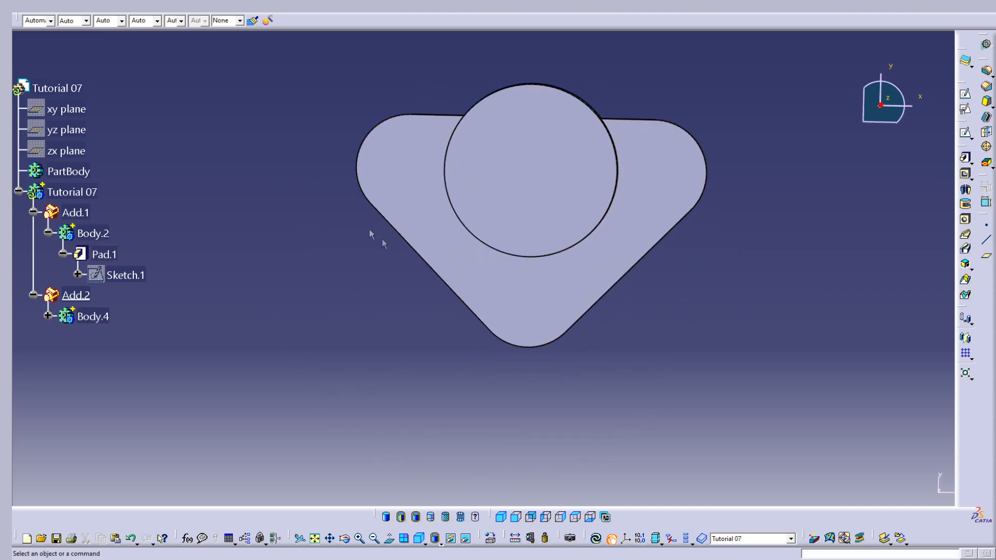
pyautogui.moveTo(438, 306); pyautogui.dragTo(457, 349, button='middle')
pyautogui.click(188, 12)
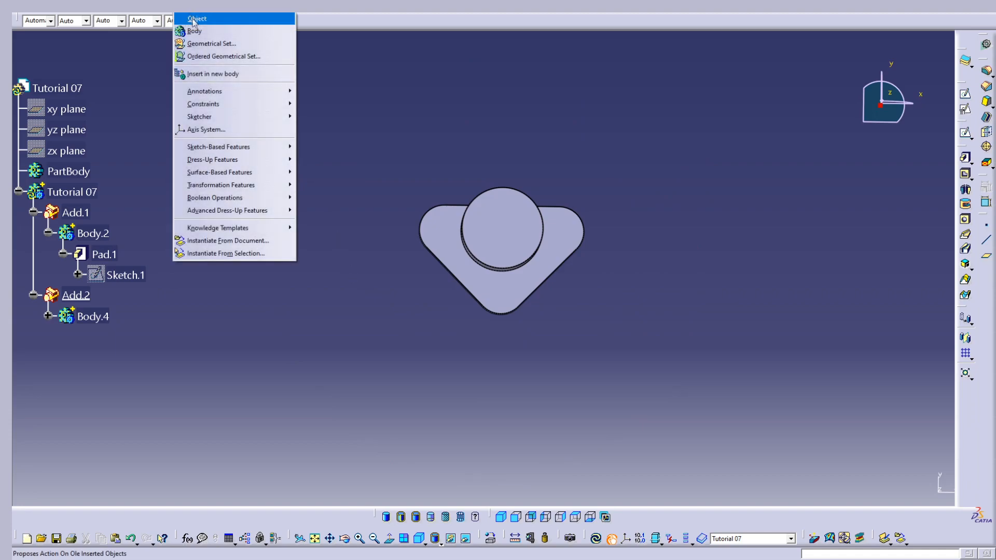
pyautogui.click(201, 31)
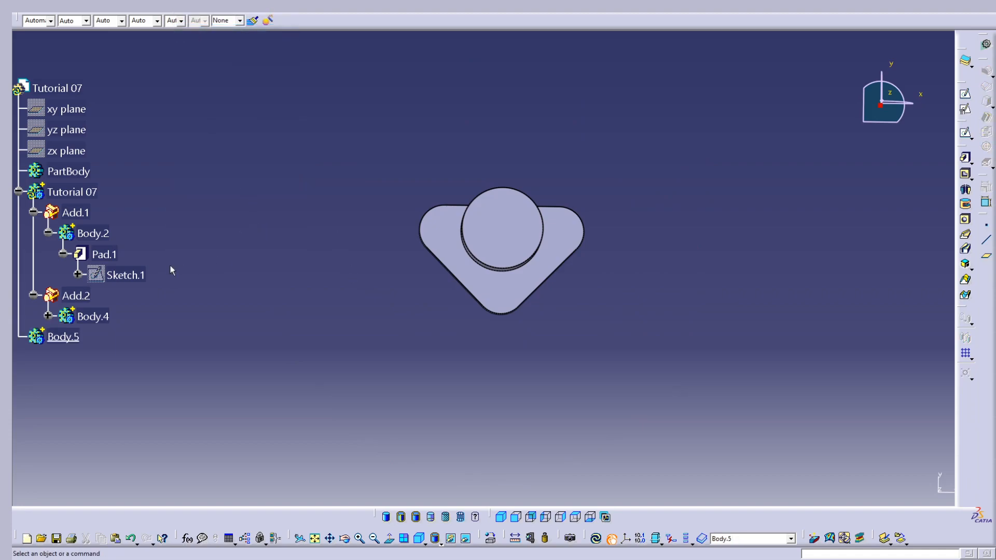
# Copy Sketch.1 from the base pad and paste it into the new Body.5
pyautogui.rightClick(140, 276)
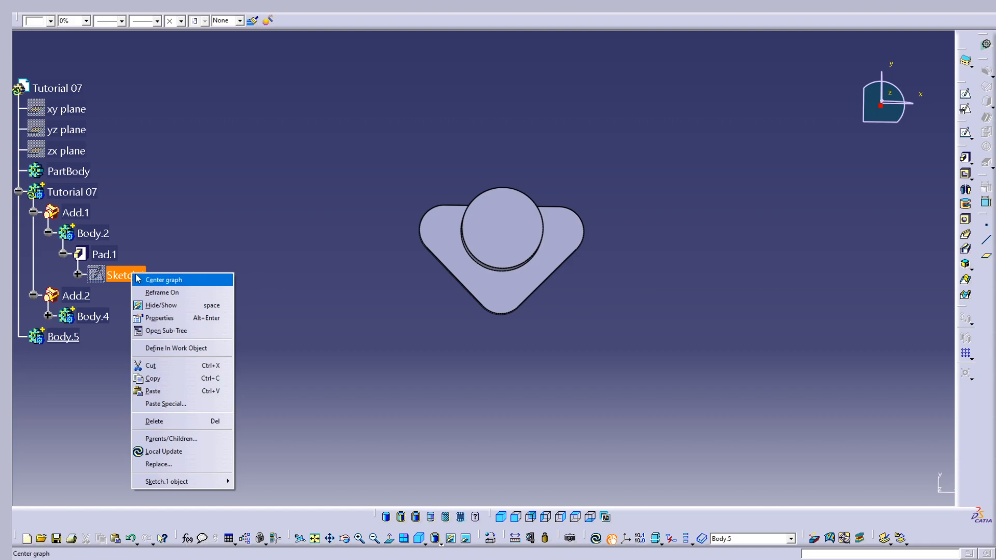
pyautogui.click(171, 383)
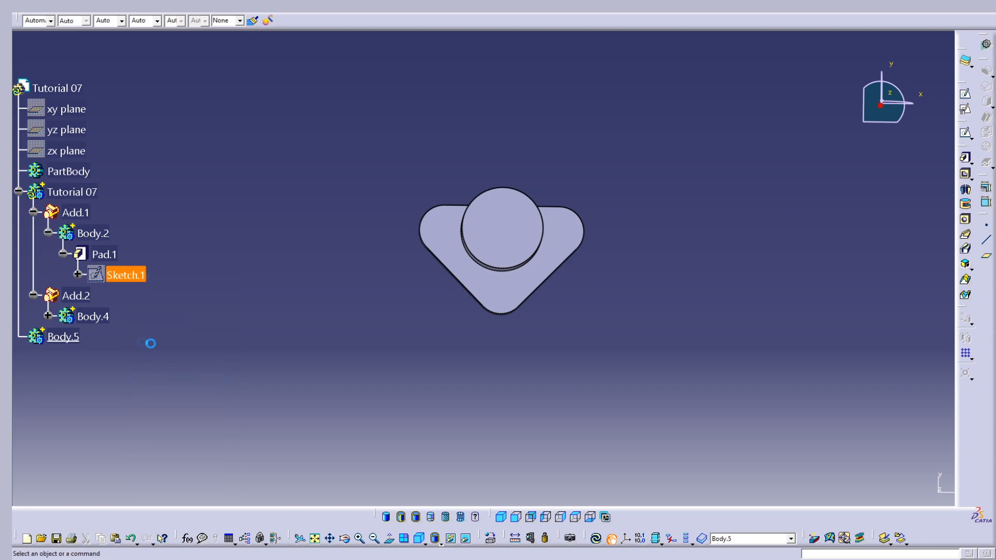
pyautogui.rightClick(71, 337)
pyautogui.click(104, 454)
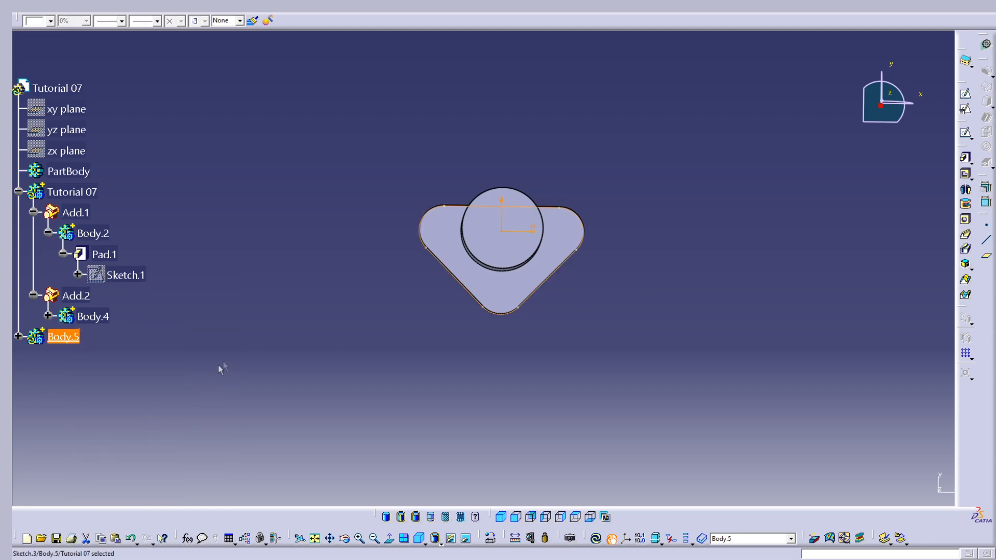
# Open the pasted sketch in Body.5 for editing and display the 3D background in low light
pyautogui.moveTo(469, 313); pyautogui.dragTo(487, 246, button='middle')
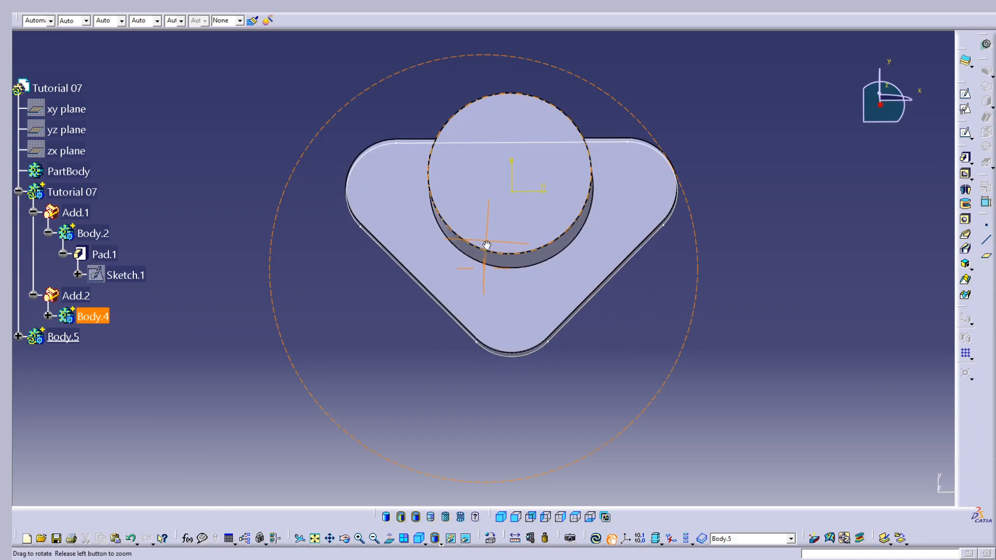
pyautogui.click(70, 339)
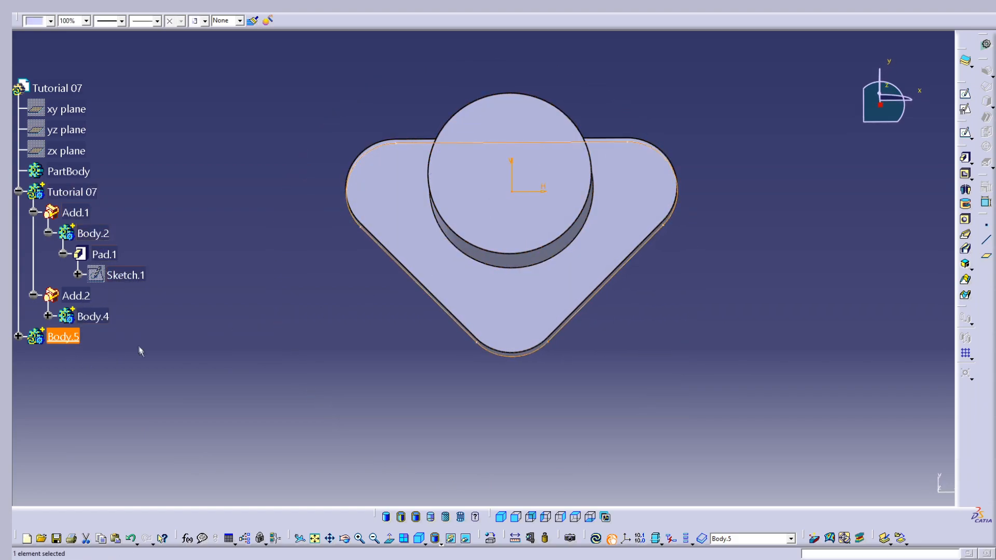
pyautogui.click(70, 340)
pyautogui.click(18, 336)
pyautogui.doubleClick(81, 357)
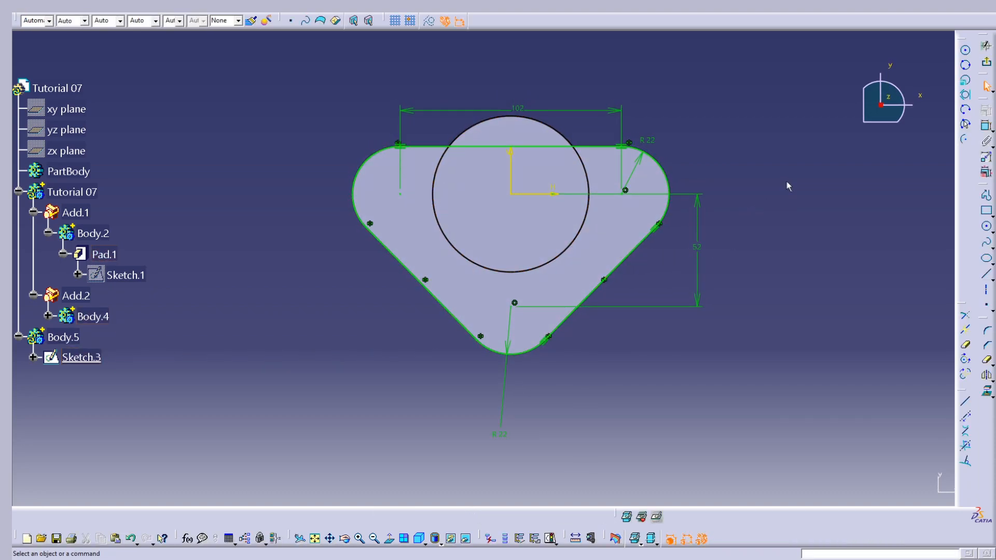
pyautogui.click(643, 518)
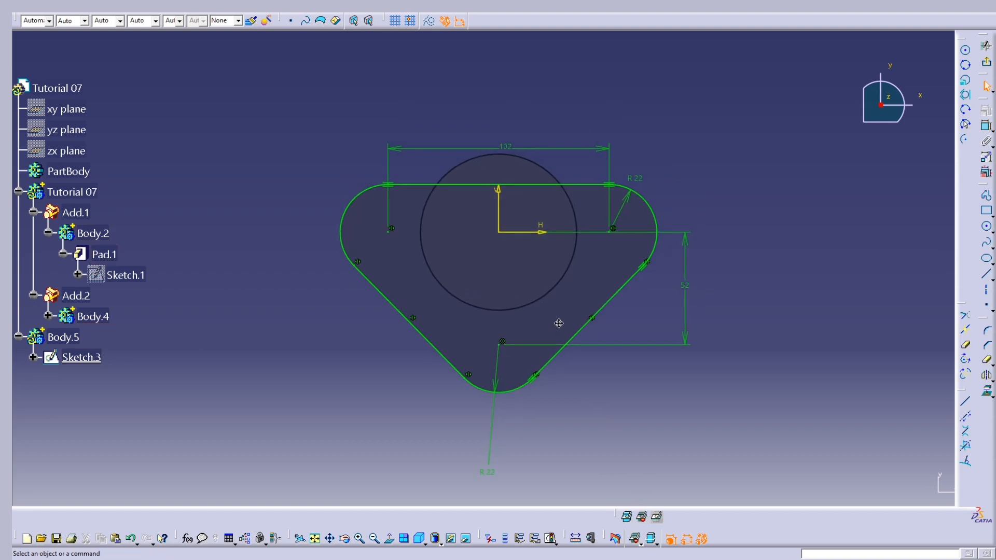
# Move the 102 mm dimension above the profile and convert the whole triangular outline to construction geometry
pyautogui.moveTo(385, 219); pyautogui.dragTo(477, 270)
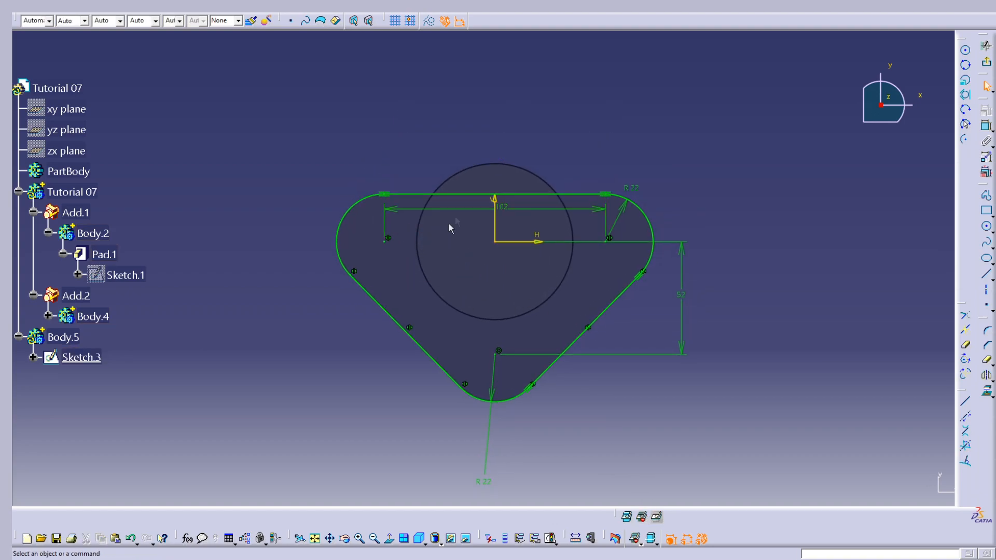
pyautogui.moveTo(452, 214); pyautogui.dragTo(447, 114)
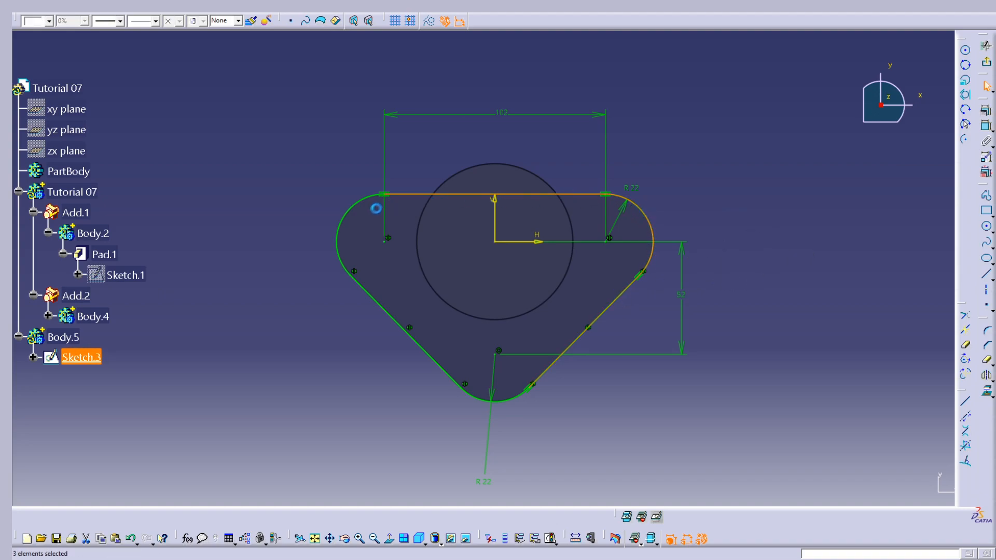
pyautogui.keyDown('ctrl'); pyautogui.click(371, 297); pyautogui.keyUp('ctrl')
pyautogui.click(429, 21)
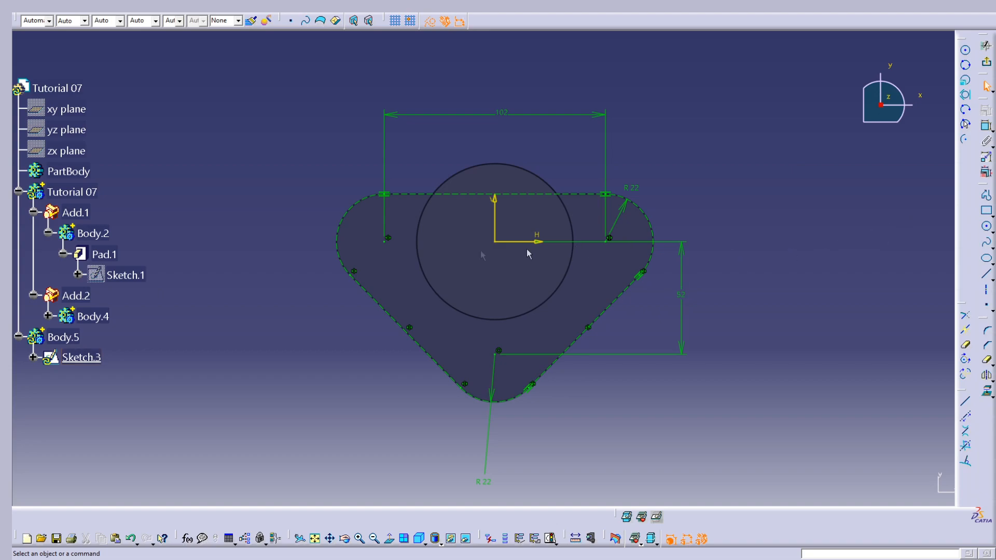
# Sketch a circle of about 10.5 mm radius centred on the outline's upper-right corner arc
pyautogui.click(987, 227)
pyautogui.click(610, 241)
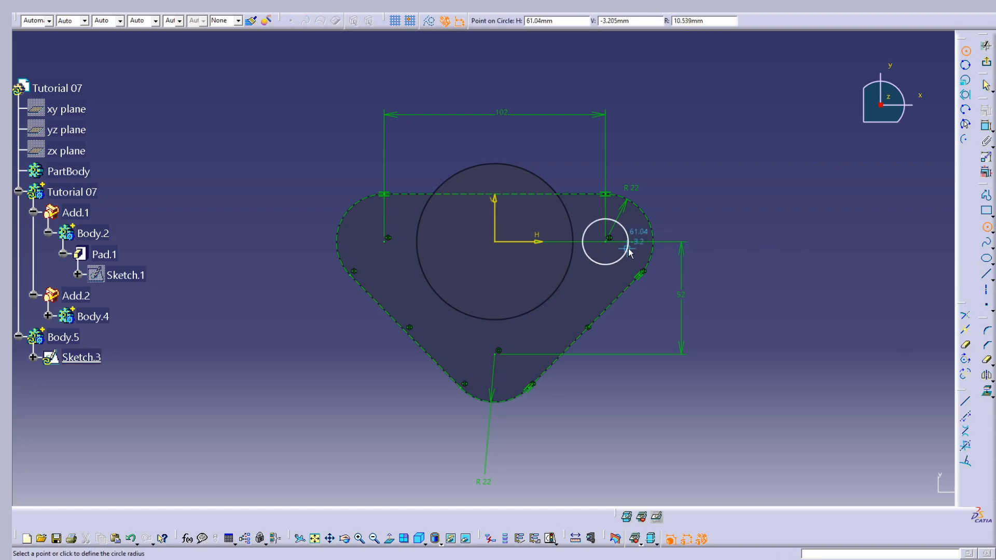
pyautogui.click(629, 253)
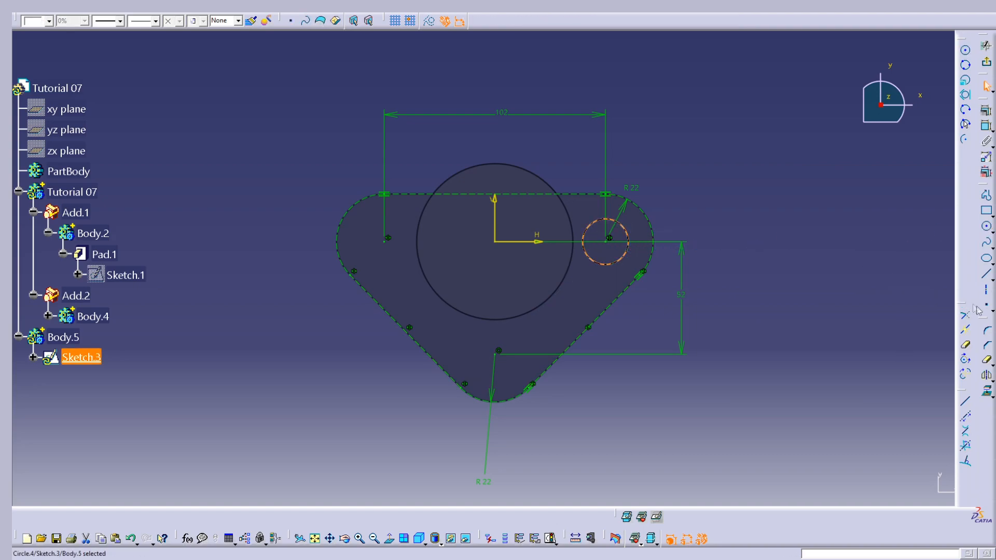
# Dimension the upper-right circle to a 22 mm diameter and mirror it about the vertical sketch axis
pyautogui.click(986, 126)
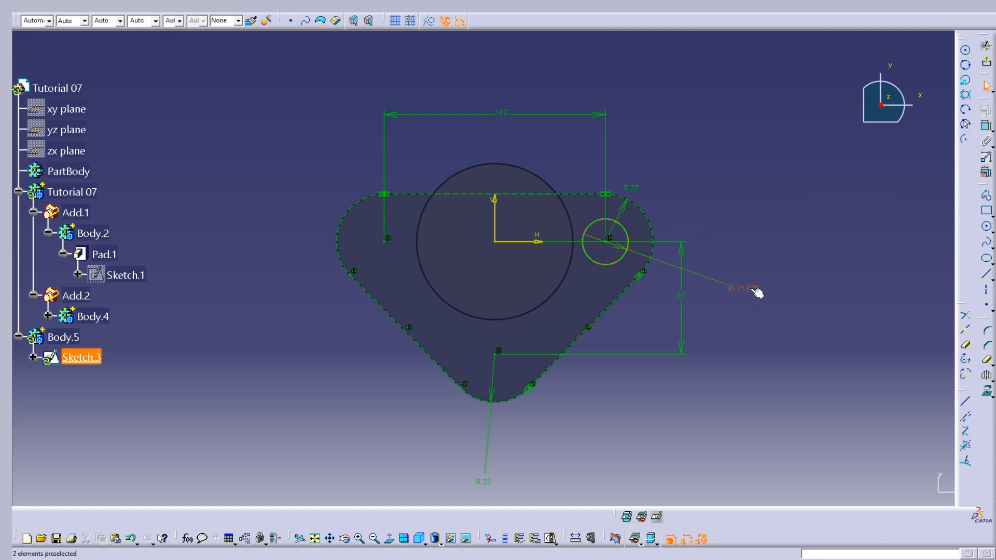
pyautogui.doubleClick(757, 293)
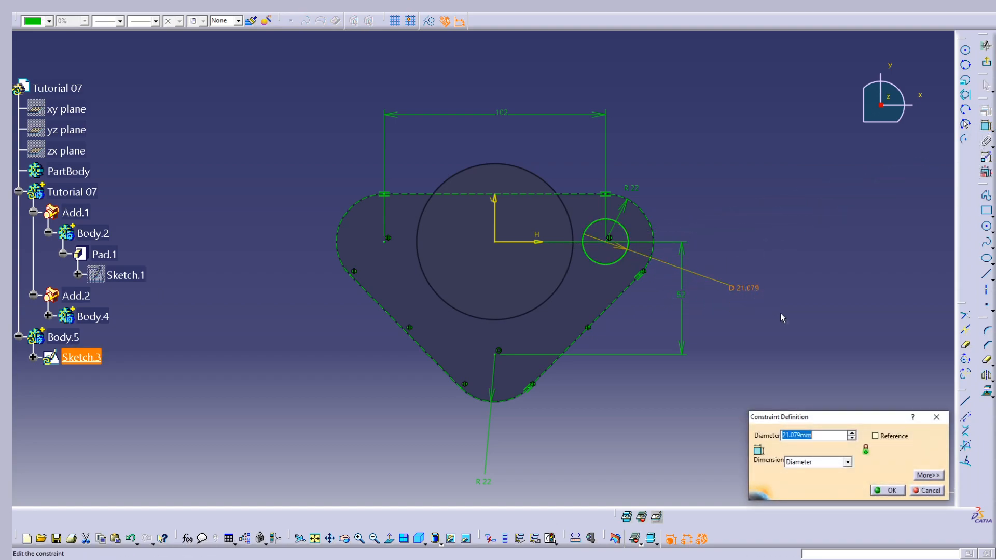
pyautogui.write('22')
pyautogui.click(888, 490)
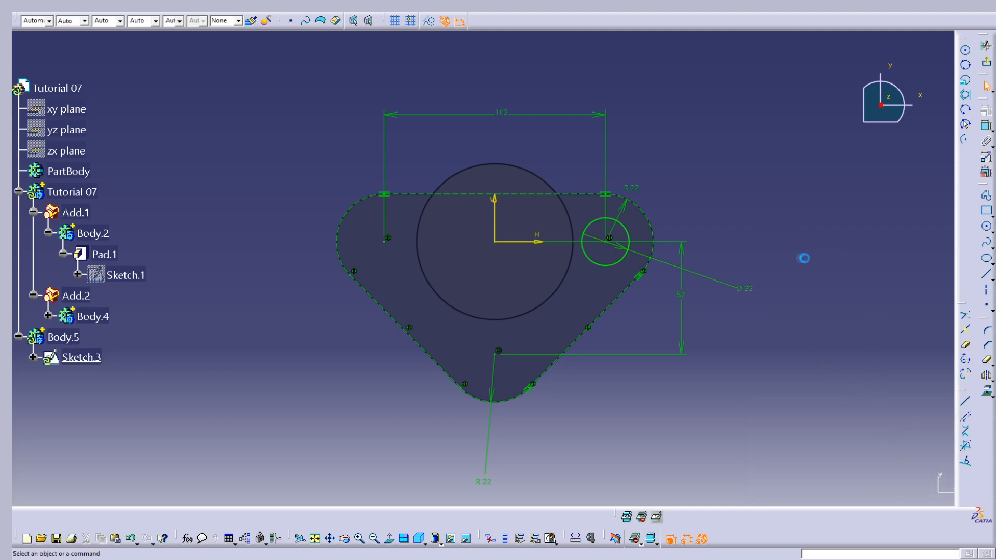
pyautogui.click(628, 232)
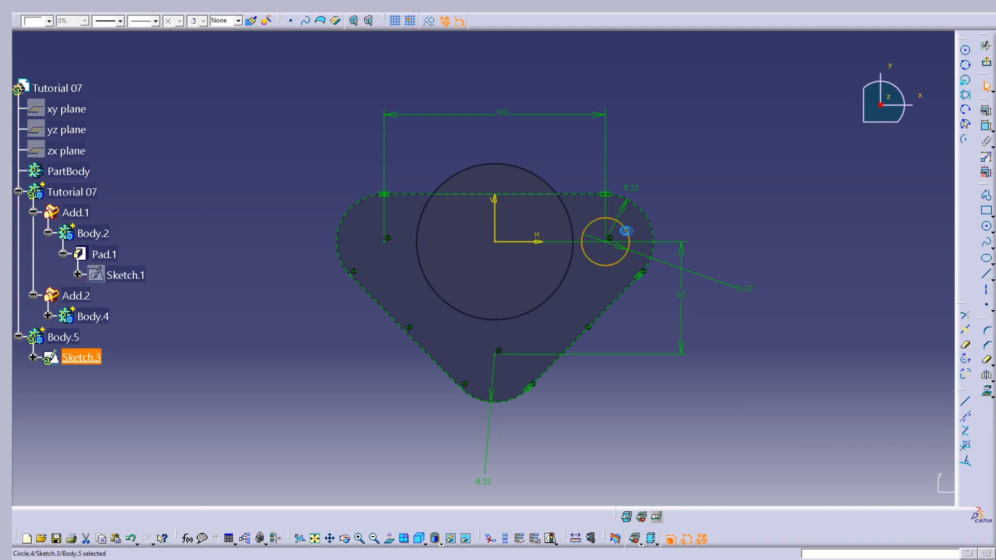
pyautogui.click(495, 220)
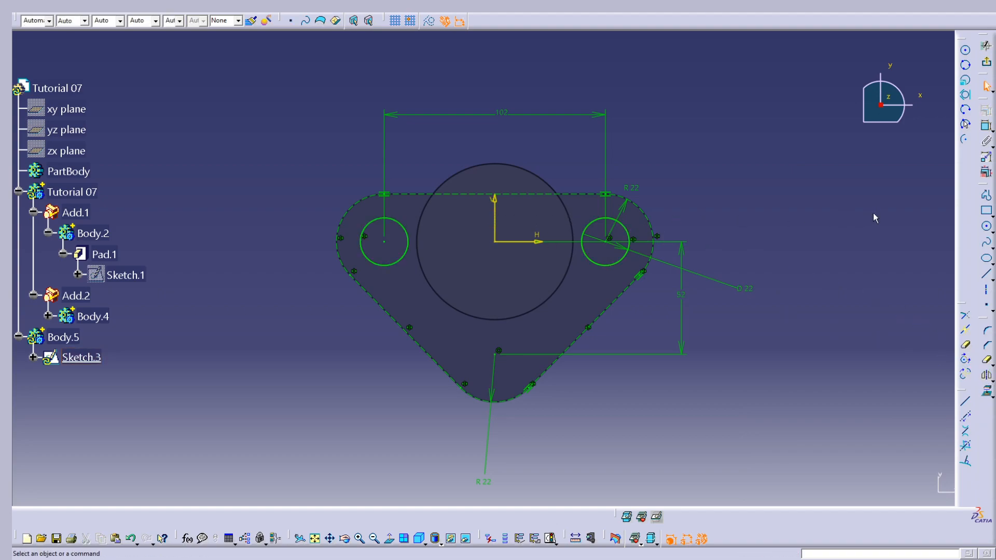
# Sketch a circle centred on the outline's lower corner arc and dimension it to a 22 mm diameter
pyautogui.click(987, 226)
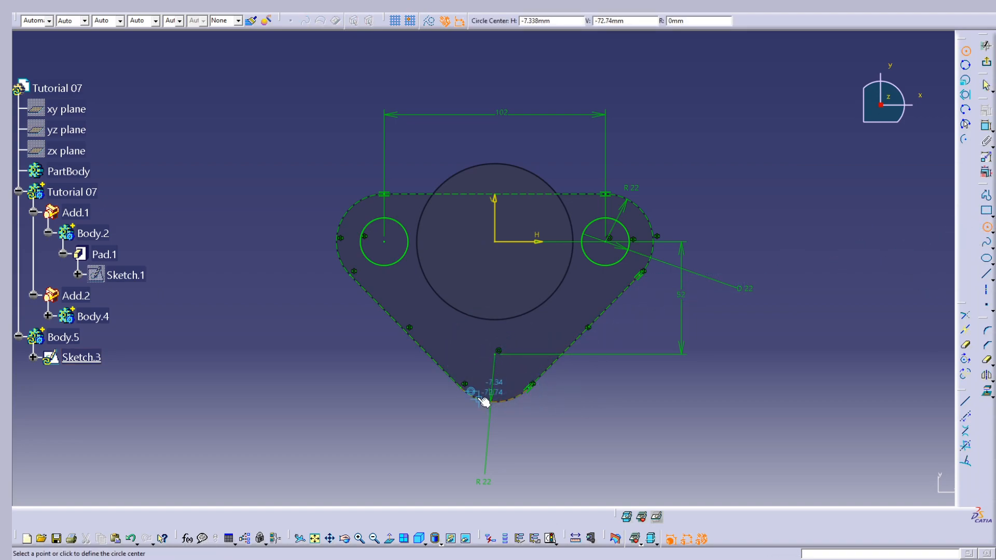
pyautogui.click(498, 356)
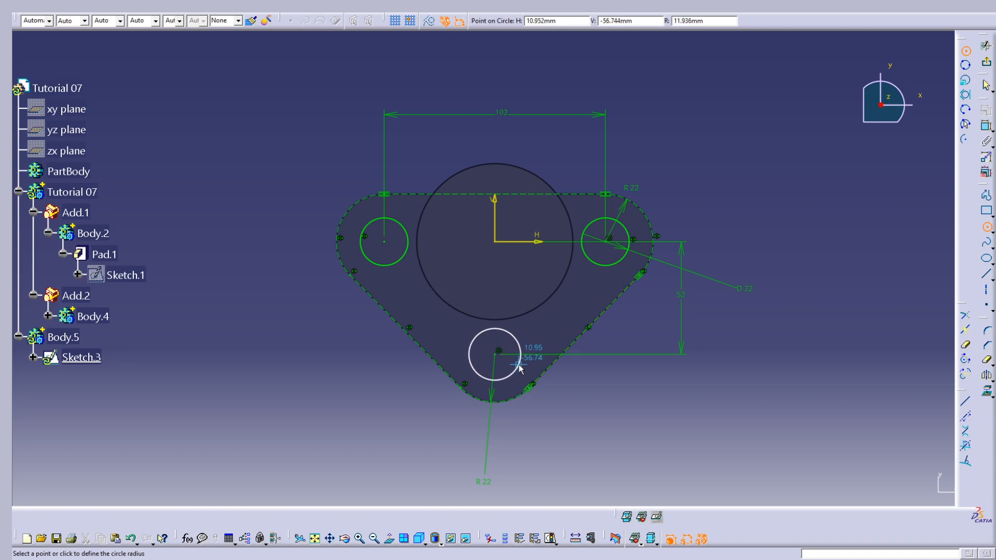
pyautogui.click(518, 365)
pyautogui.click(802, 390)
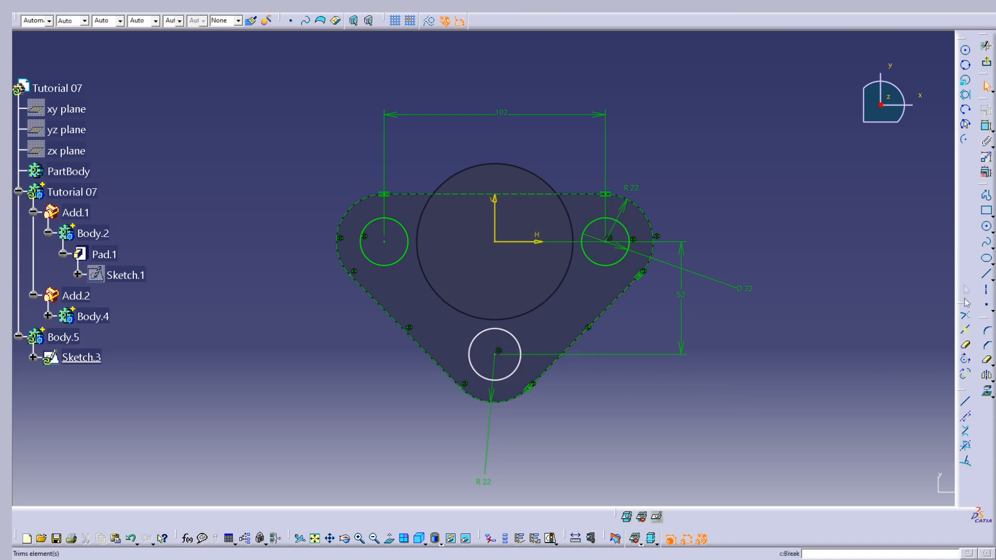
pyautogui.click(987, 128)
pyautogui.click(518, 364)
pyautogui.click(617, 408)
pyautogui.doubleClick(616, 408)
pyautogui.write('22')
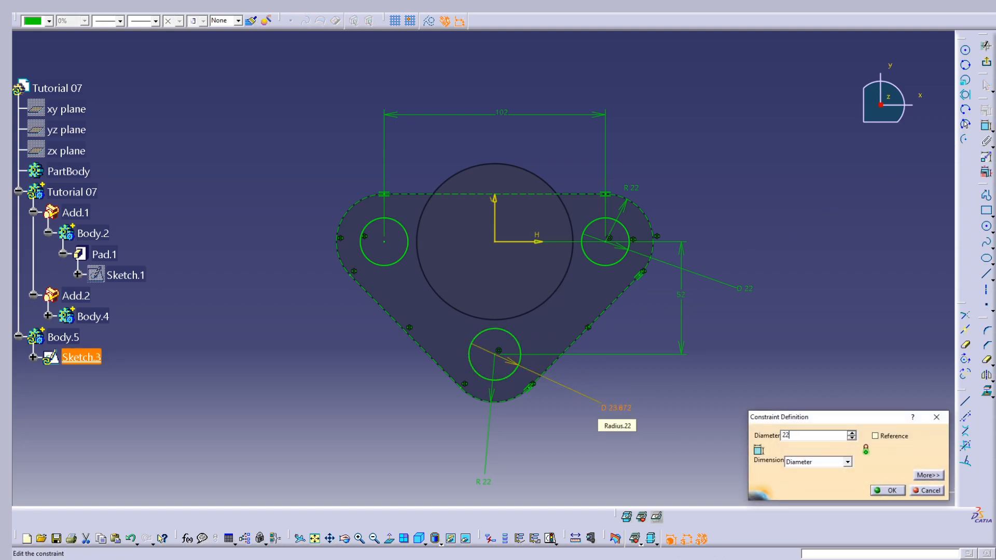
pyautogui.press('Return')
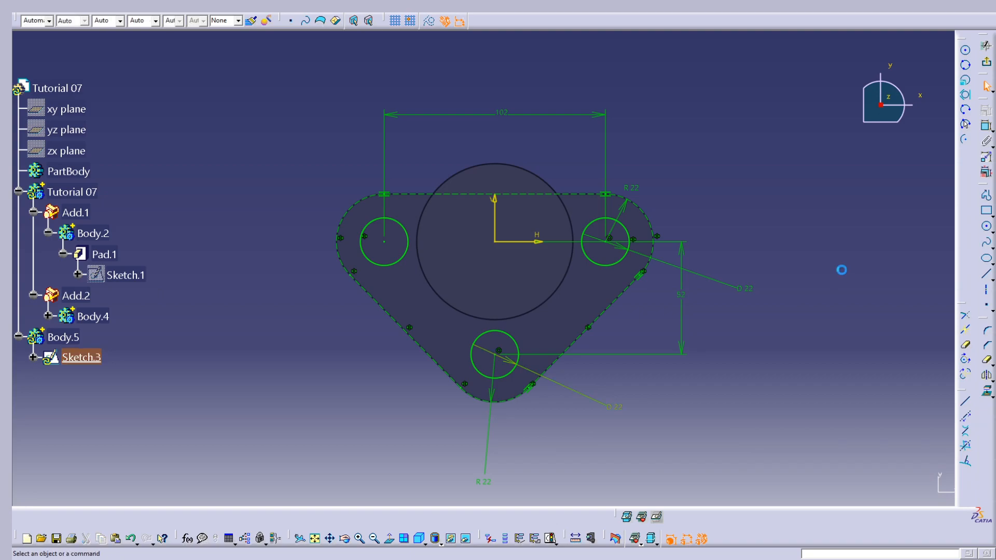
# Sketch a circle centred on the sketch origin and dimension it to a 42 mm diameter
pyautogui.click(986, 226)
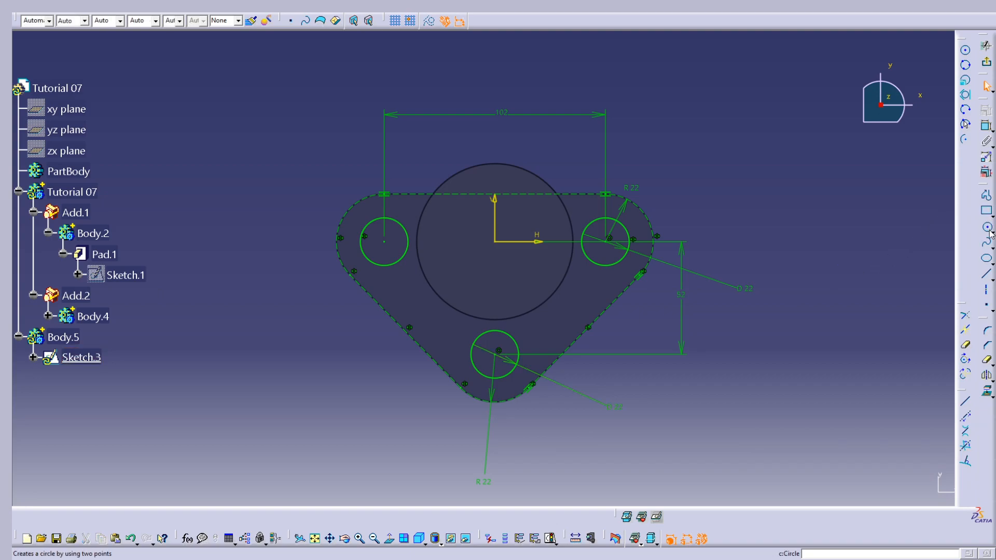
pyautogui.click(499, 244)
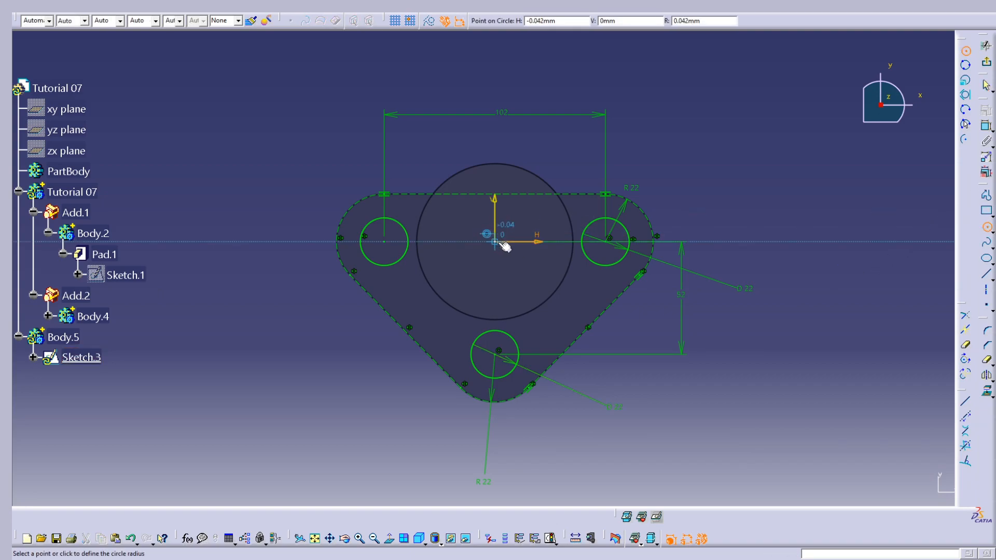
pyautogui.click(544, 280)
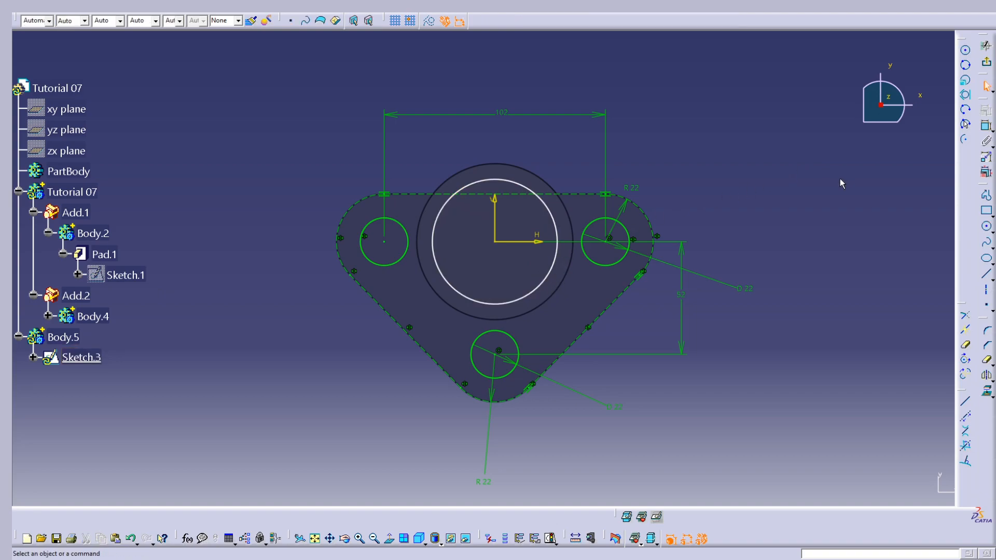
pyautogui.click(986, 126)
pyautogui.click(506, 181)
pyautogui.click(445, 151)
pyautogui.doubleClick(445, 150)
pyautogui.write('42')
pyautogui.click(888, 490)
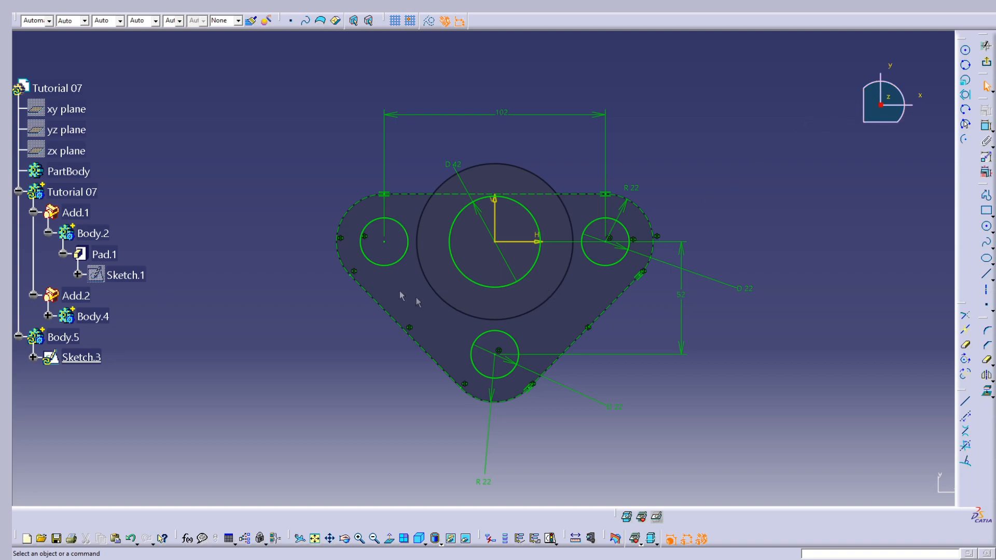
# Exit the sketch containing the four hole circles and return to the 3D part
pyautogui.click(987, 64)
pyautogui.moveTo(703, 258)
pyautogui.mouseDown(button='middle')
pyautogui.moveTo(692, 291)
pyautogui.moveTo(419, 390)
pyautogui.moveTo(505, 285)
pyautogui.moveTo(627, 254)
pyautogui.mouseUp(button='middle')
pyautogui.click(608, 396)
pyautogui.click(596, 540)
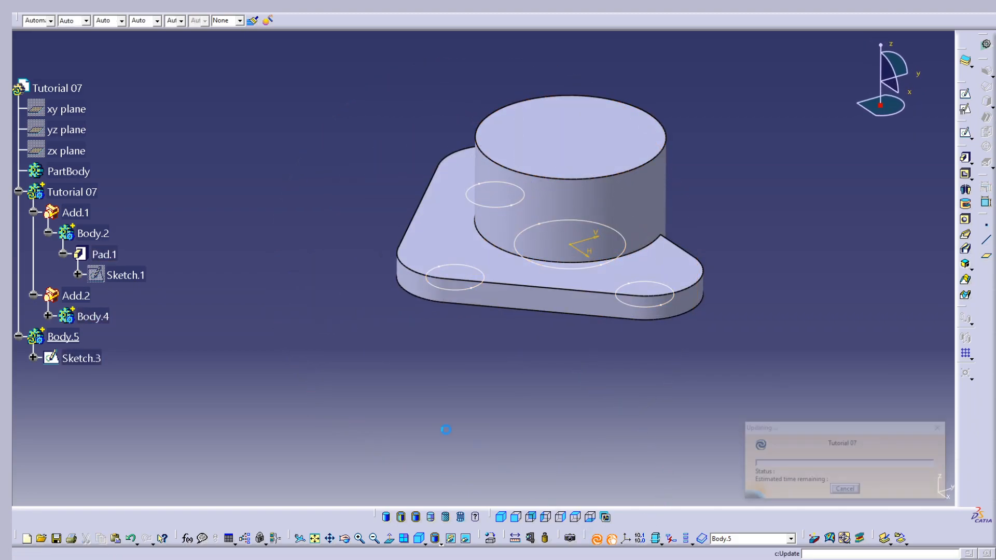
# Pad the four-circle sketch with a first-limit length of 55 mm and preview the cylinders
pyautogui.click(967, 158)
pyautogui.click(86, 358)
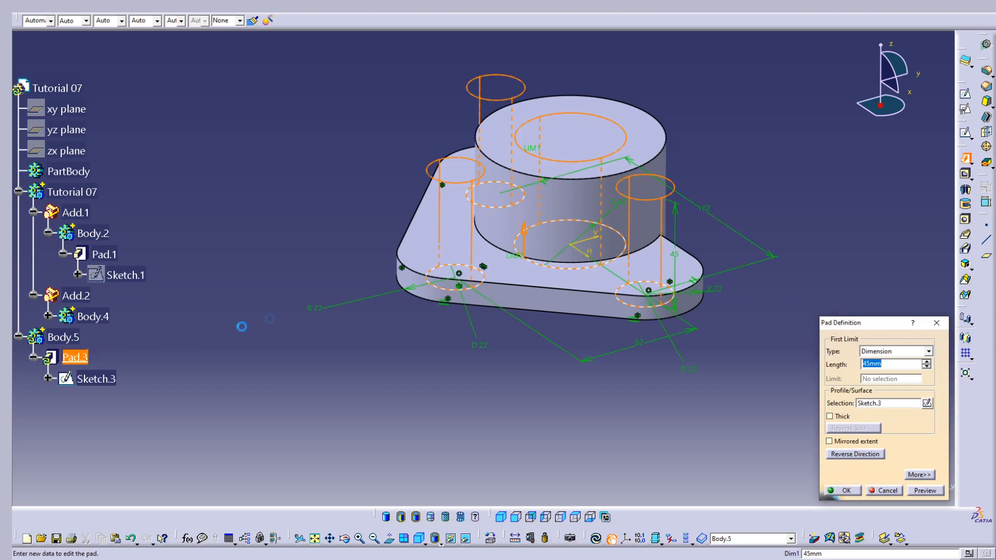
pyautogui.moveTo(605, 260); pyautogui.dragTo(570, 283, button='middle')
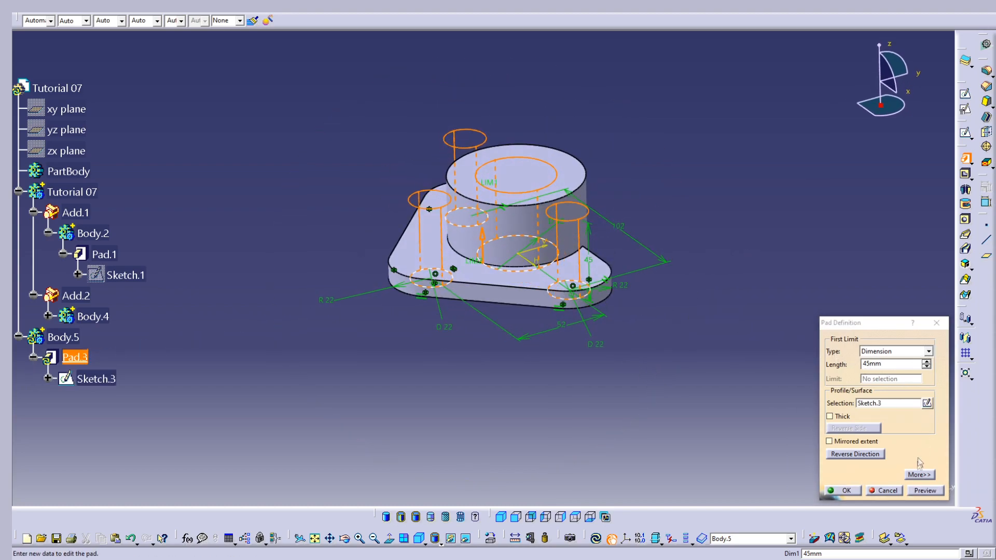
pyautogui.click(920, 473)
pyautogui.click(818, 362)
pyautogui.click(925, 490)
pyautogui.moveTo(513, 295); pyautogui.dragTo(549, 278, button='middle')
pyautogui.moveTo(586, 249); pyautogui.dragTo(592, 258, button='middle')
pyautogui.moveTo(577, 206); pyautogui.dragTo(588, 244, button='middle')
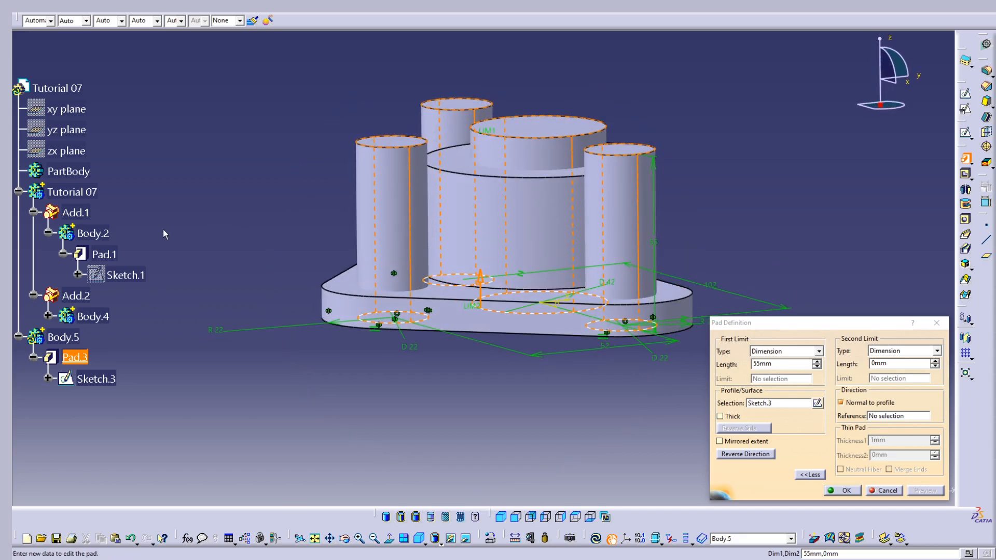
# Increase the pad's second-limit length so the cylinders extend below the base plate, and complete the pad
pyautogui.moveTo(506, 260); pyautogui.dragTo(497, 239, button='middle')
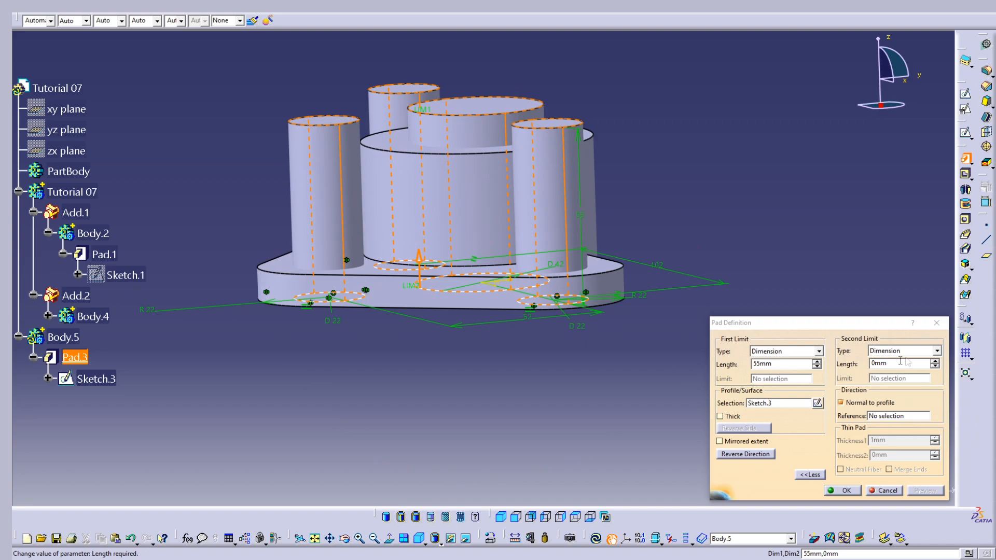
pyautogui.click(935, 362)
pyautogui.moveTo(540, 310); pyautogui.dragTo(555, 332, button='middle')
pyautogui.click(843, 491)
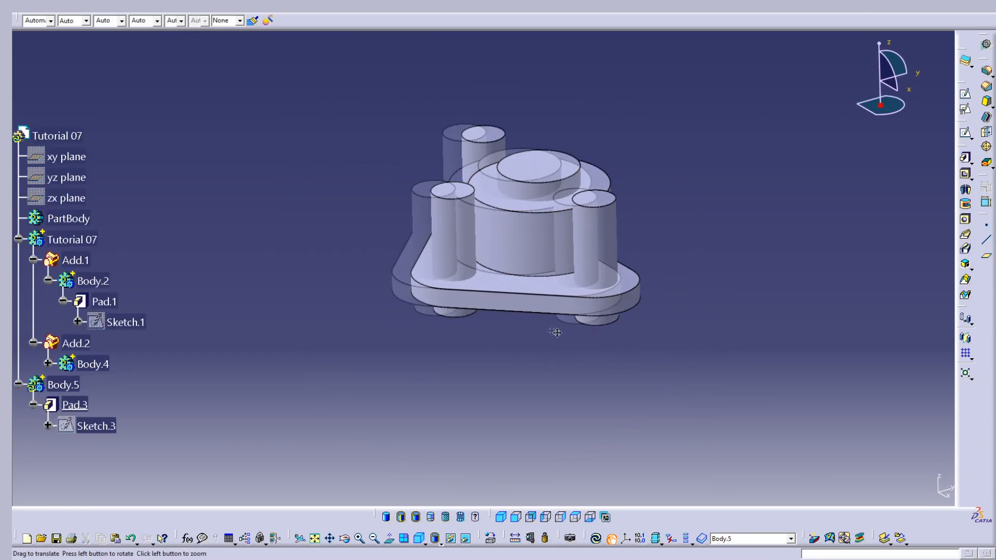
# Make the Tutorial 07 body the in-work object and remove Body.5 from it to cut the four holes
pyautogui.rightClick(86, 240)
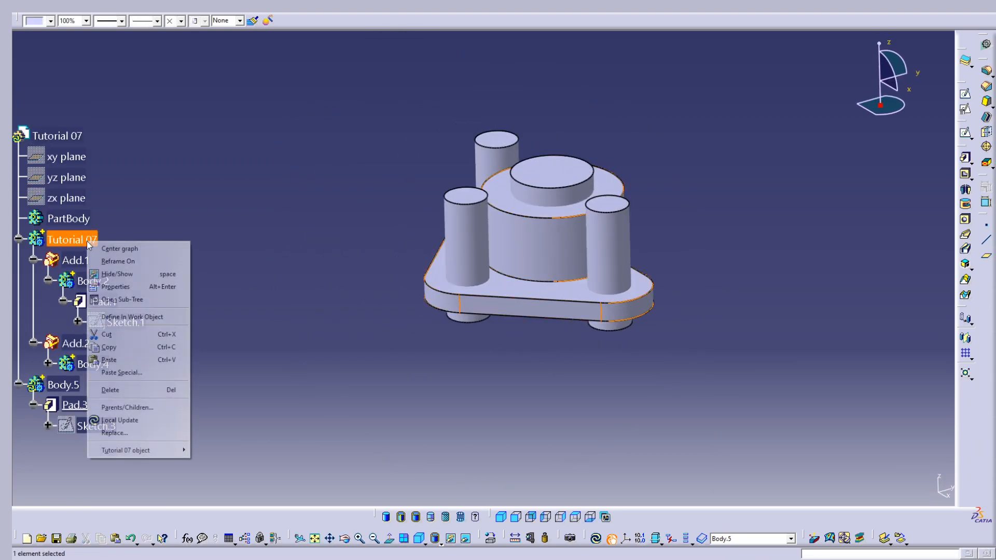
pyautogui.click(144, 318)
pyautogui.rightClick(69, 388)
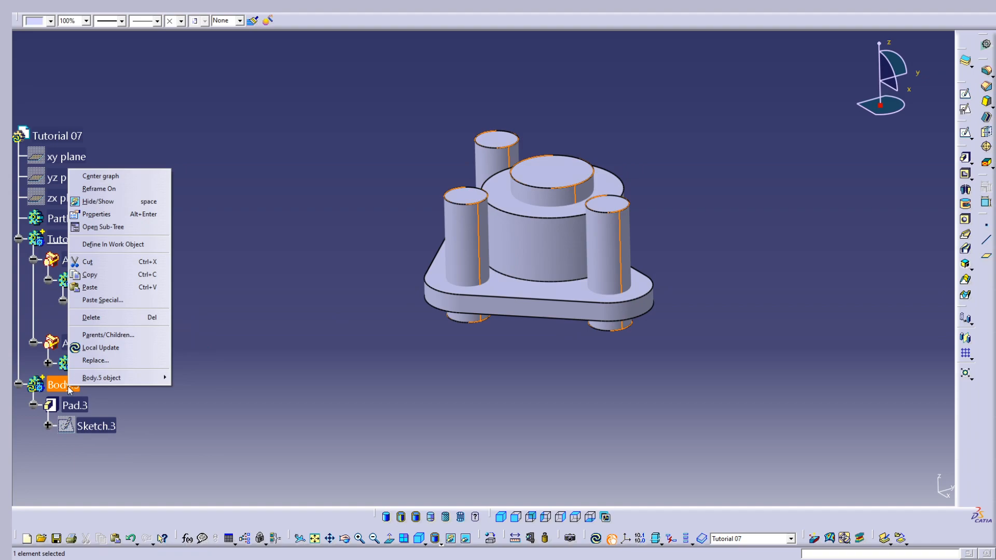
pyautogui.moveTo(123, 385)
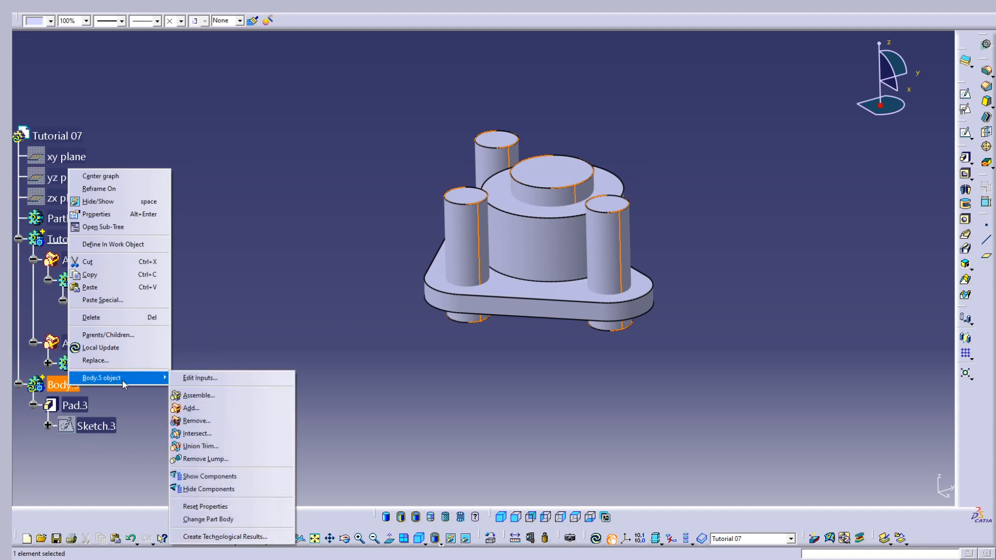
pyautogui.click(219, 424)
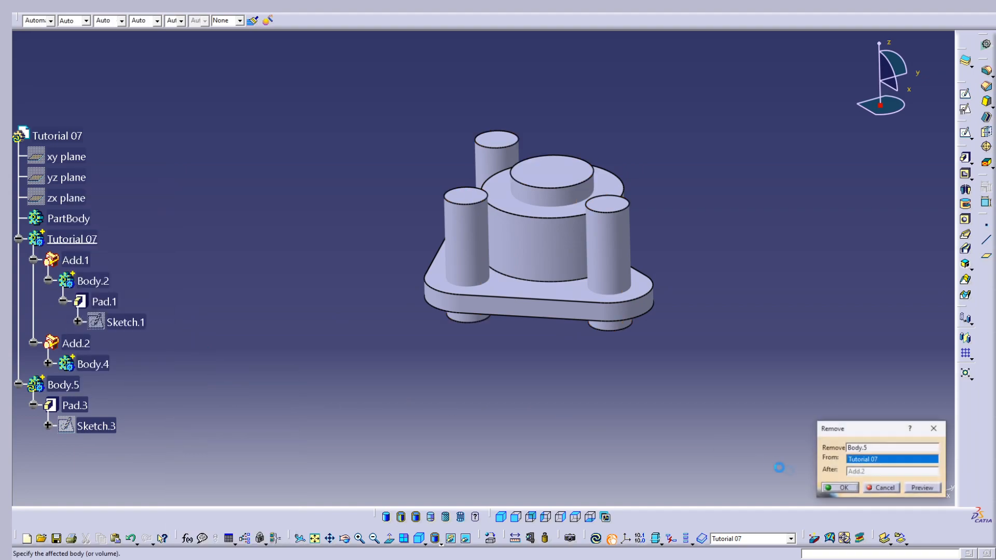
pyautogui.click(866, 492)
# Examine the part with its cut holes from the isometric view, other standard views and freely rotated angles
pyautogui.moveTo(545, 326); pyautogui.dragTo(560, 208, button='middle')
pyautogui.moveTo(512, 301); pyautogui.dragTo(488, 298, button='middle')
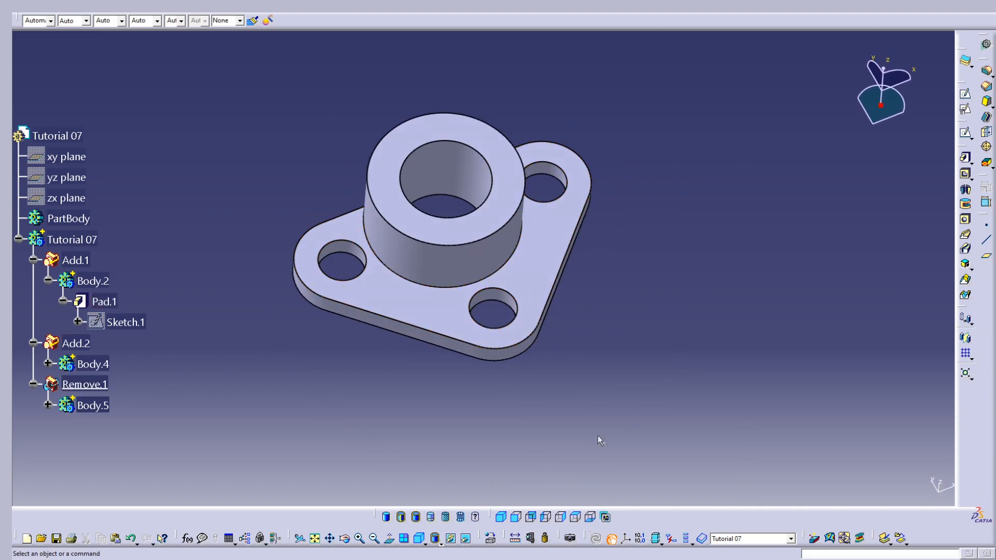
pyautogui.click(501, 518)
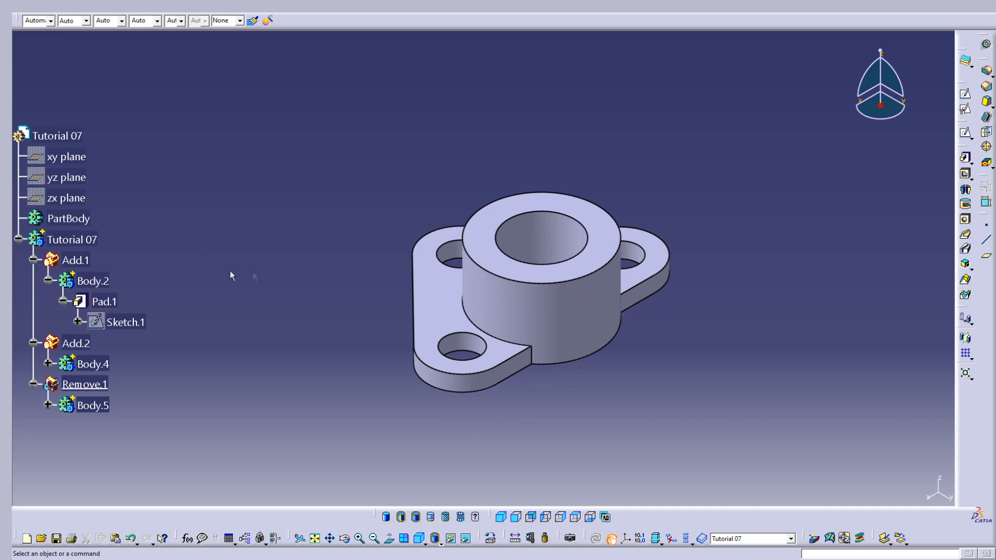
pyautogui.click(530, 518)
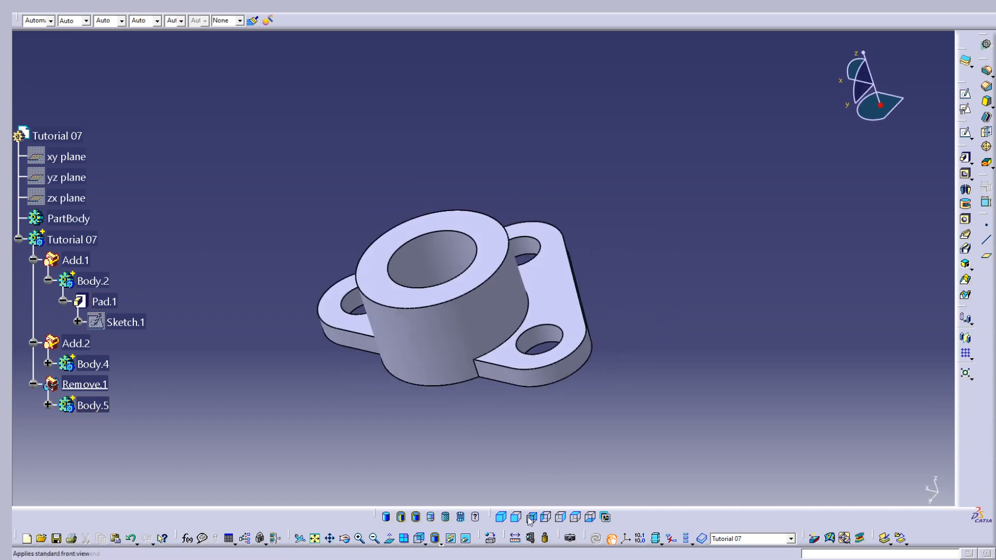
pyautogui.click(516, 519)
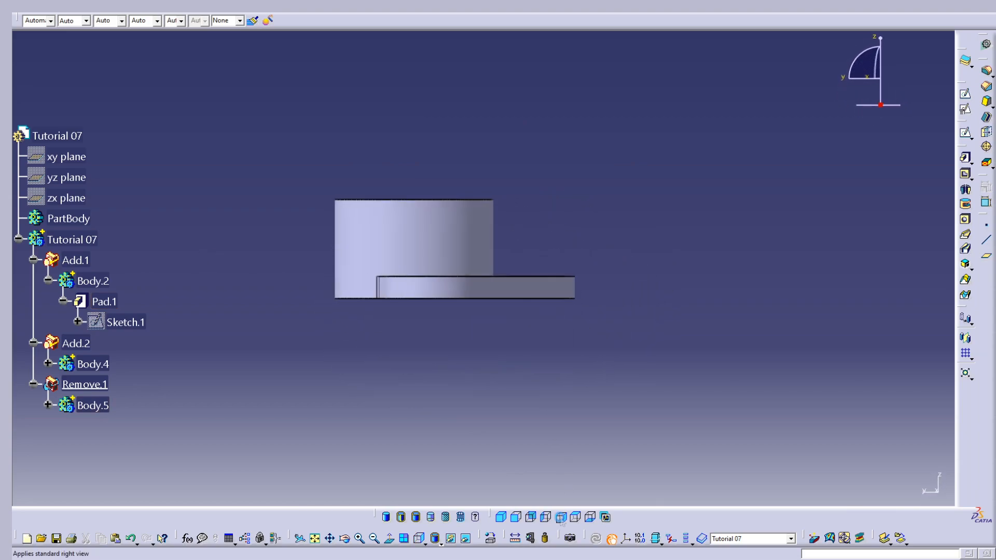
pyautogui.click(531, 518)
pyautogui.click(503, 518)
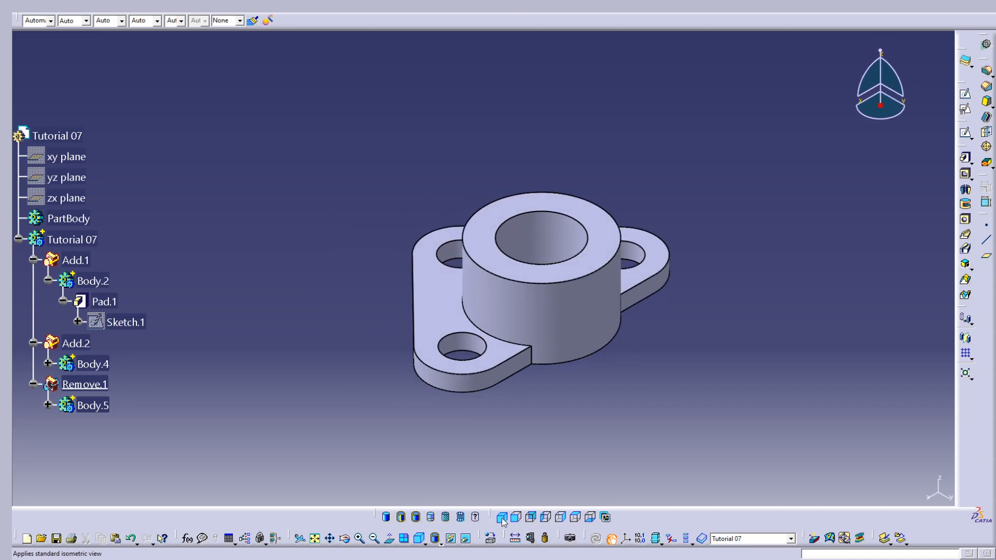
pyautogui.moveTo(311, 437); pyautogui.dragTo(507, 412, button='middle')
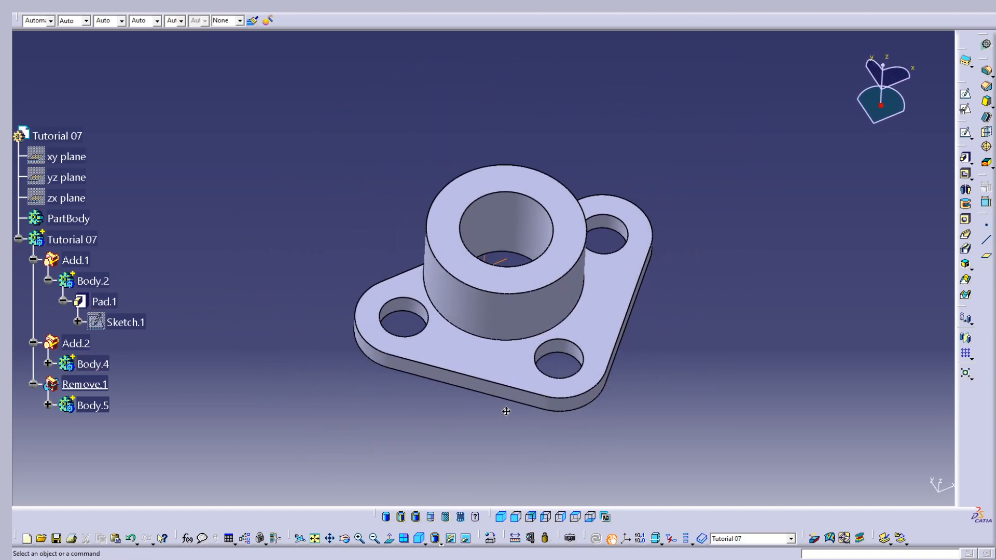
# Set the Tutorial 07 body's fill colour to green
pyautogui.click(97, 239)
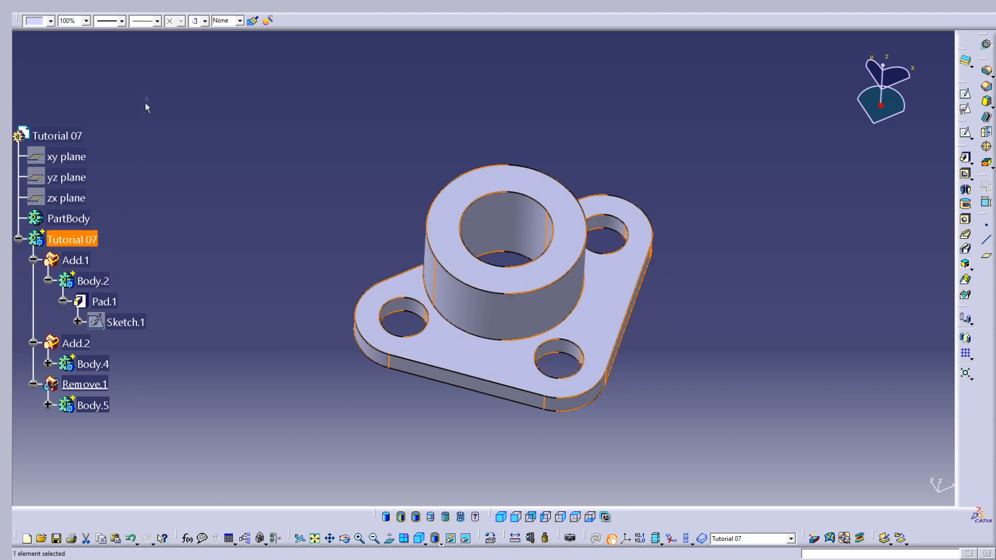
pyautogui.click(50, 22)
pyautogui.click(46, 53)
pyautogui.moveTo(443, 223); pyautogui.dragTo(496, 238, button='middle')
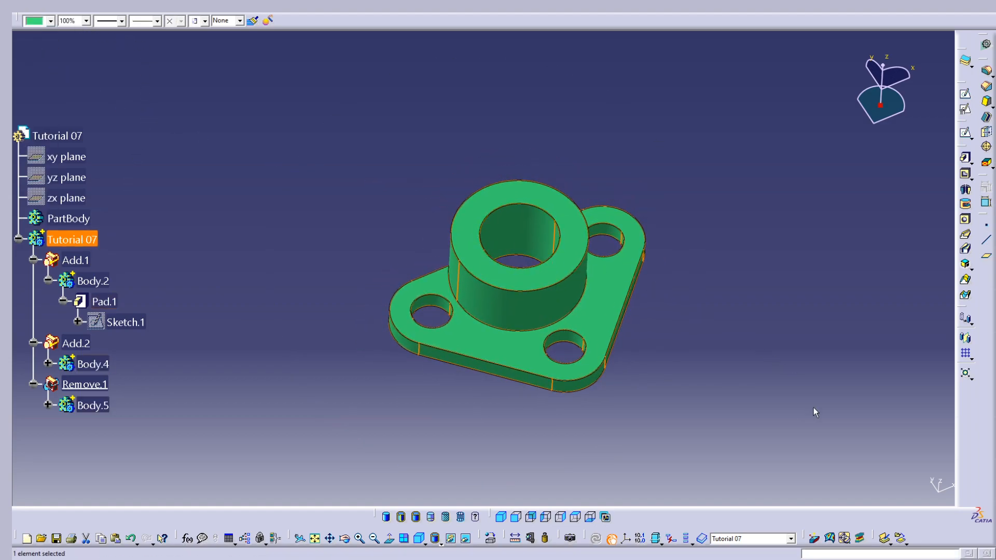